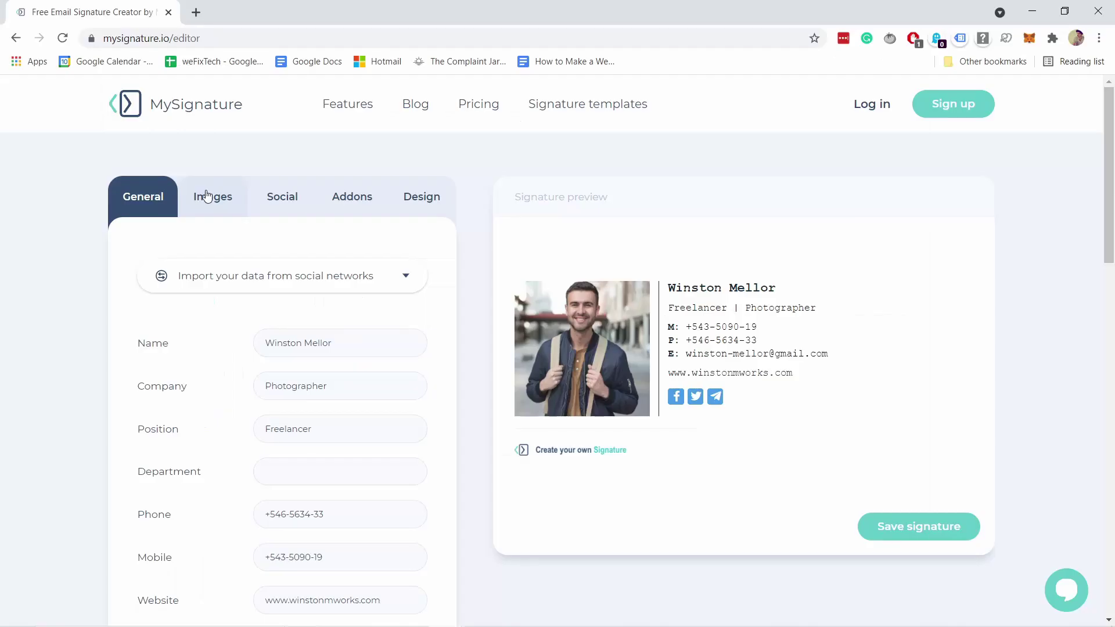
# - Replace the signature photo with a new portrait and crop it to an enlarged circle
pyautogui.click(209, 194)
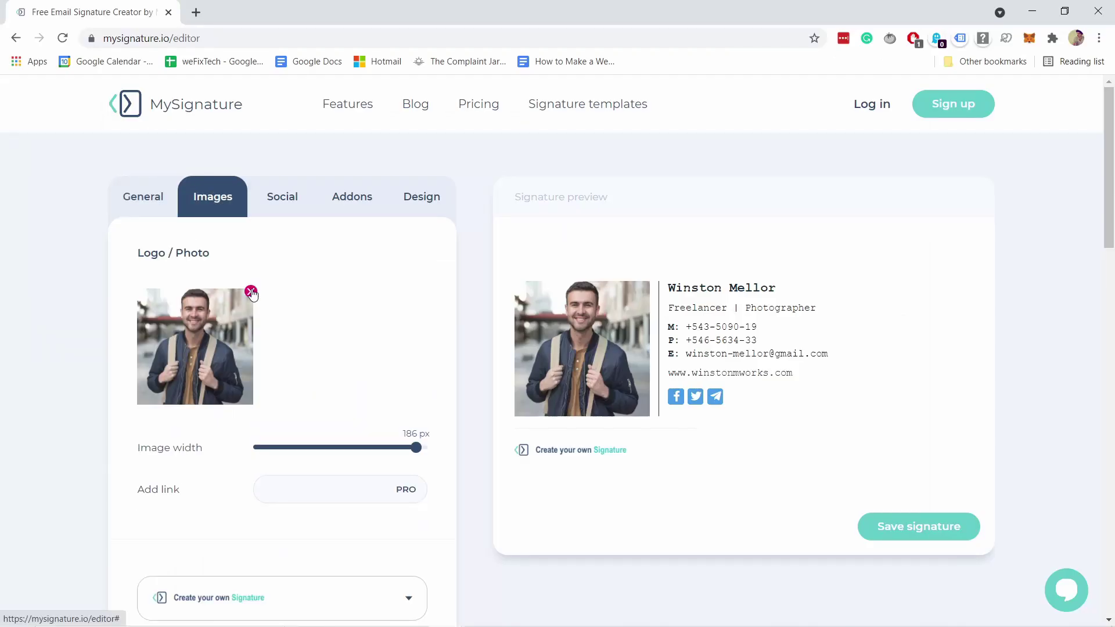
pyautogui.click(195, 349)
pyautogui.doubleClick(386, 221)
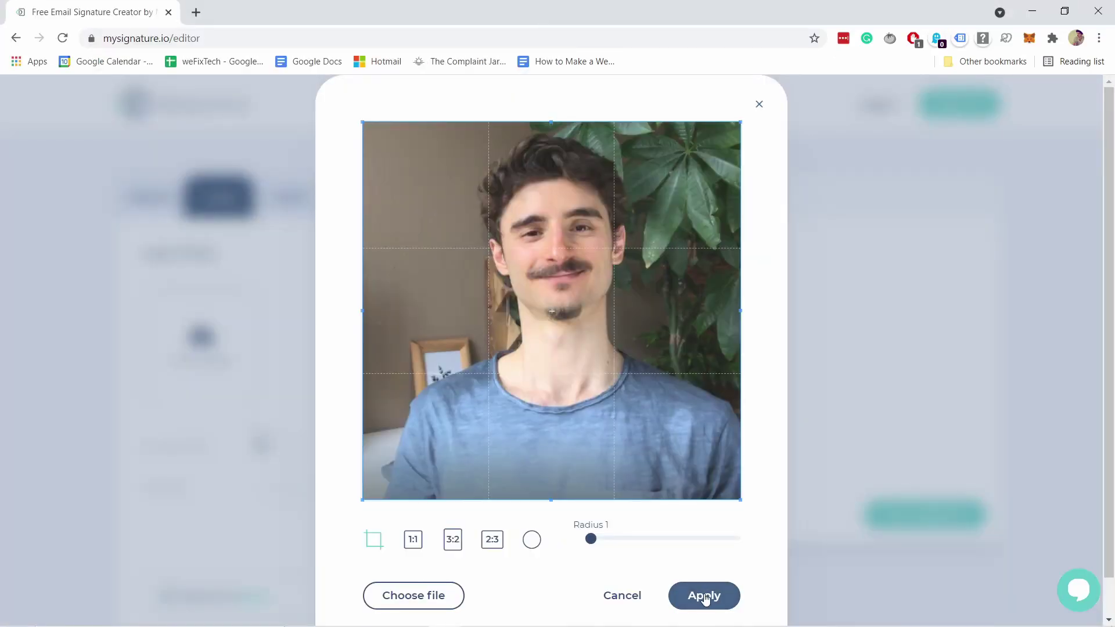
pyautogui.click(531, 539)
pyautogui.moveTo(733, 141); pyautogui.dragTo(738, 124)
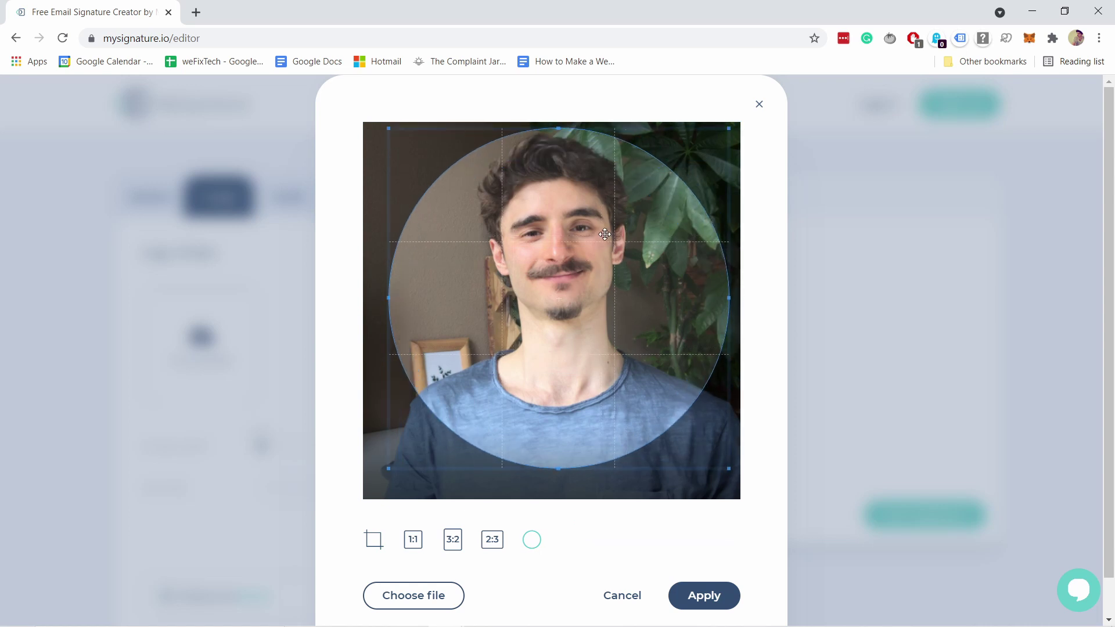
pyautogui.click(703, 595)
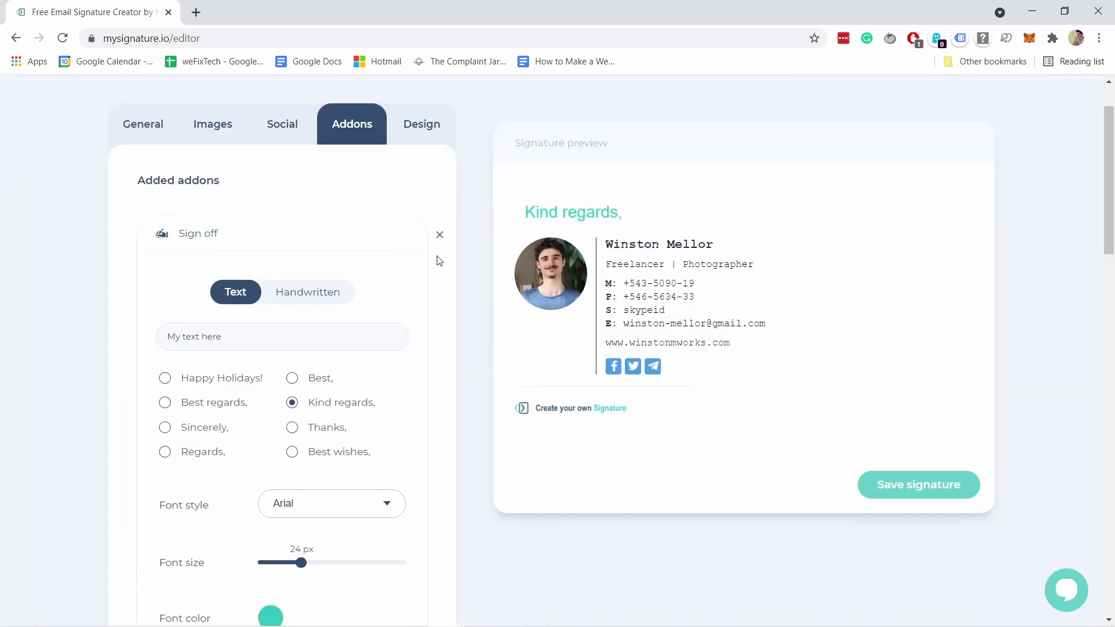
# - Remove the Kind regards sign-off and add a Skype video conference button
pyautogui.click(441, 231)
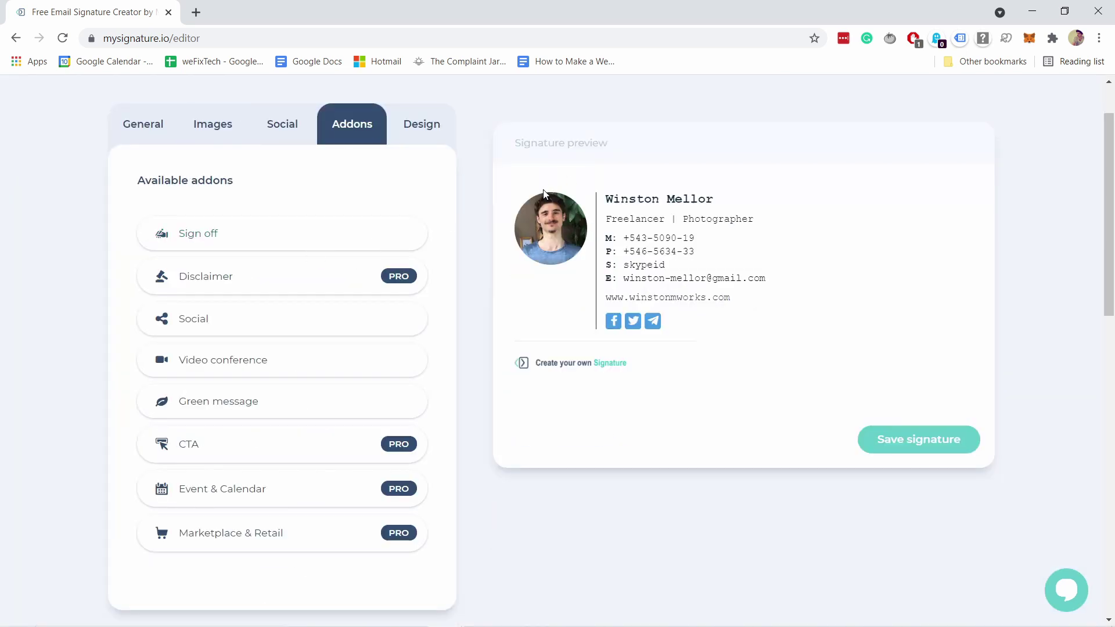
pyautogui.click(241, 360)
pyautogui.click(339, 295)
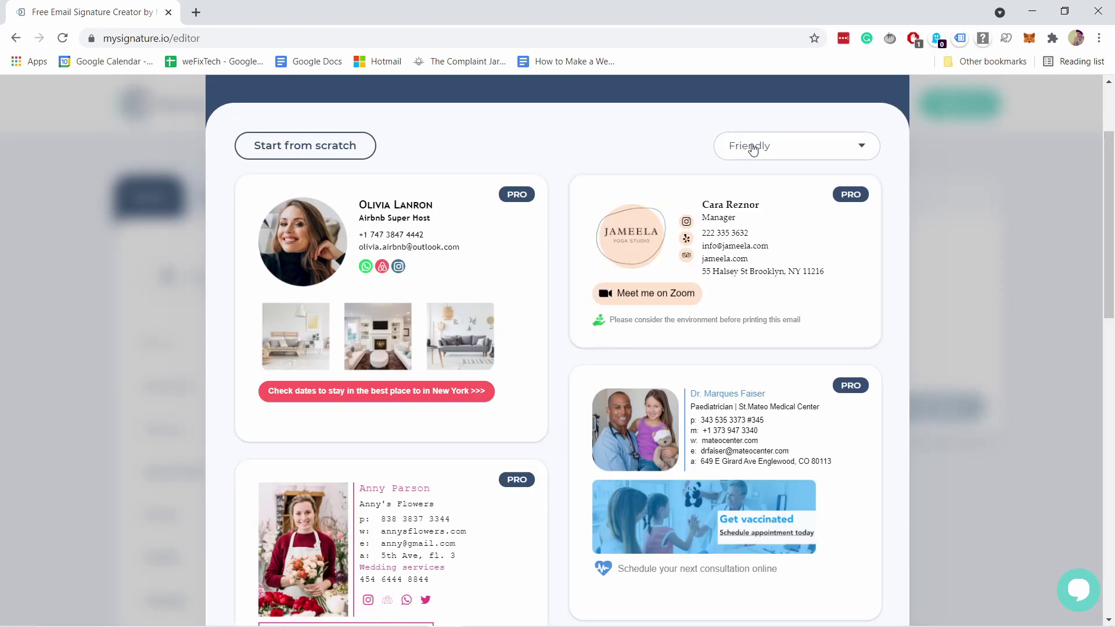
# - Filter templates to Free, then reopen the MySignature editor from the description link
pyautogui.click(753, 149)
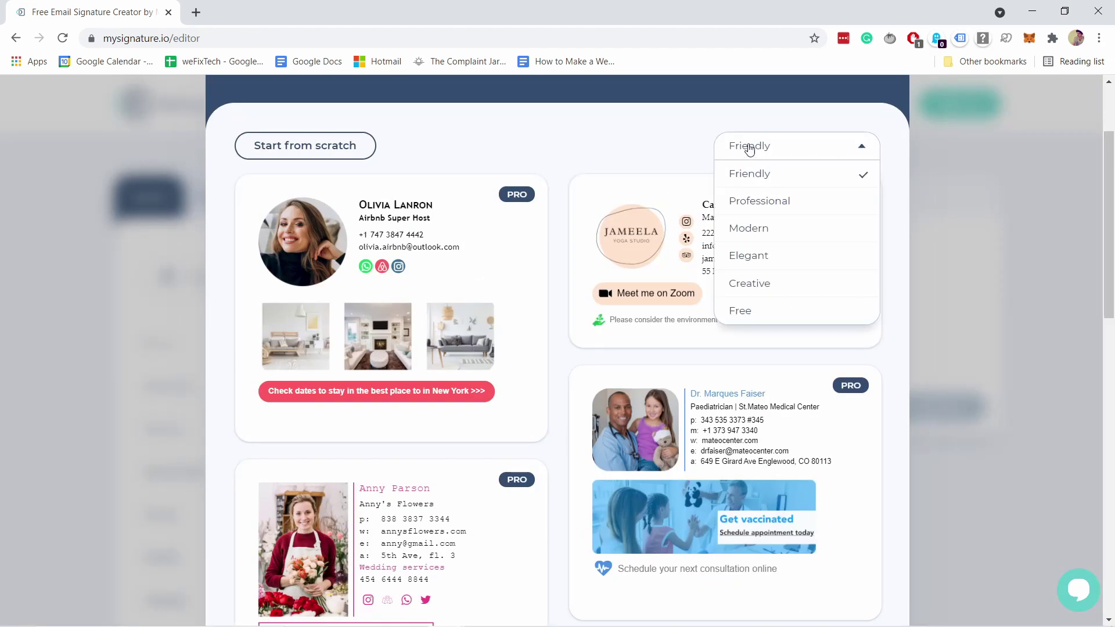
pyautogui.click(749, 308)
pyautogui.scroll(-3, 559, 129)
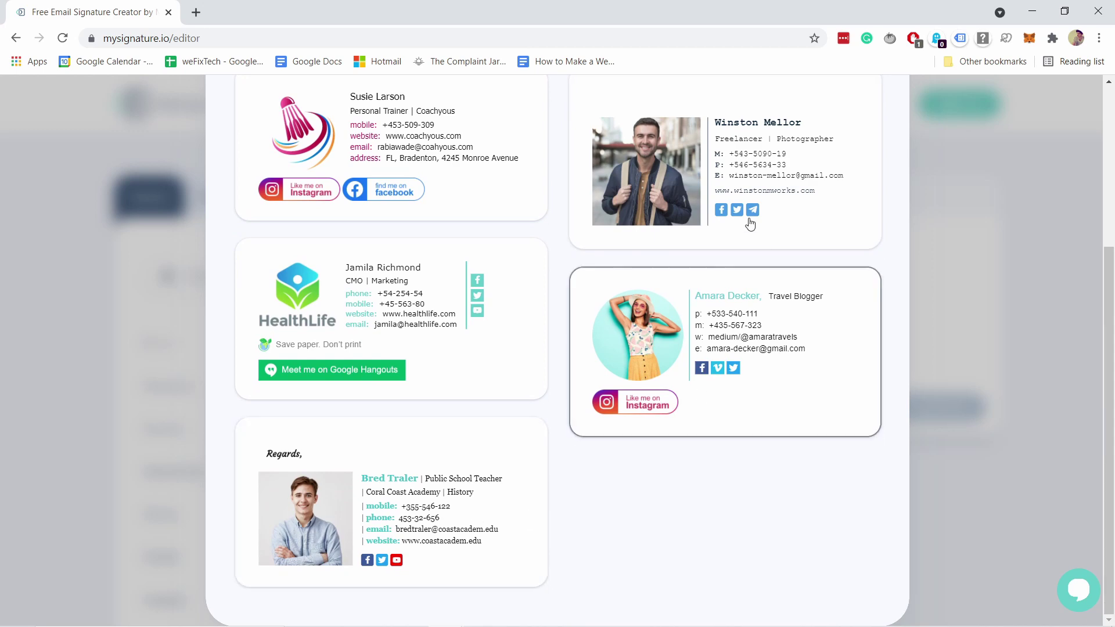
pyautogui.scroll(2, 746, 222)
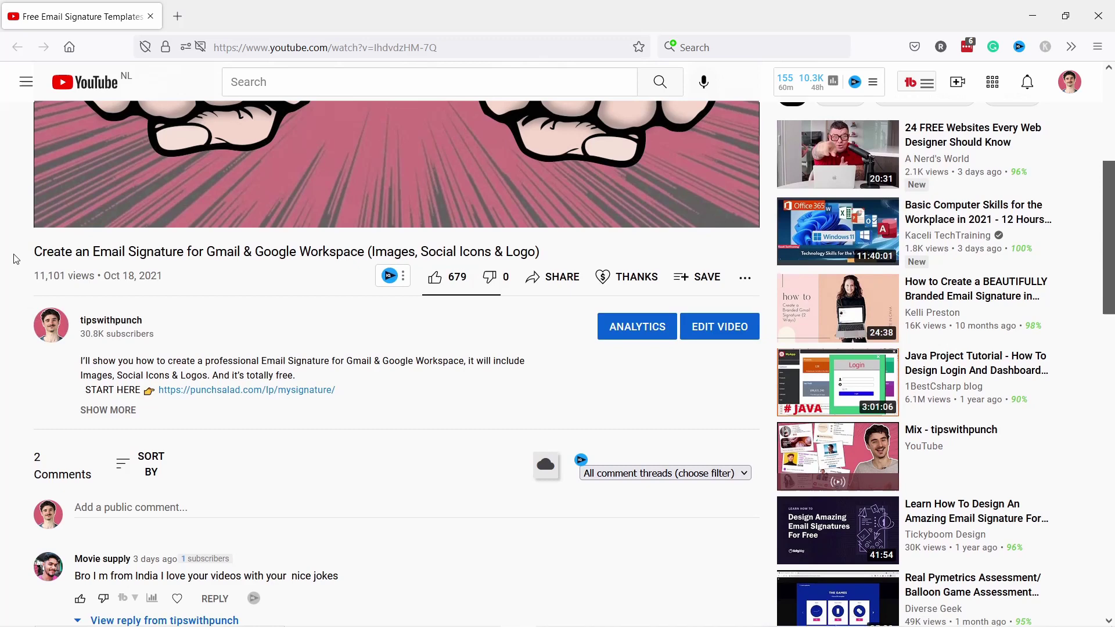
pyautogui.click(300, 391)
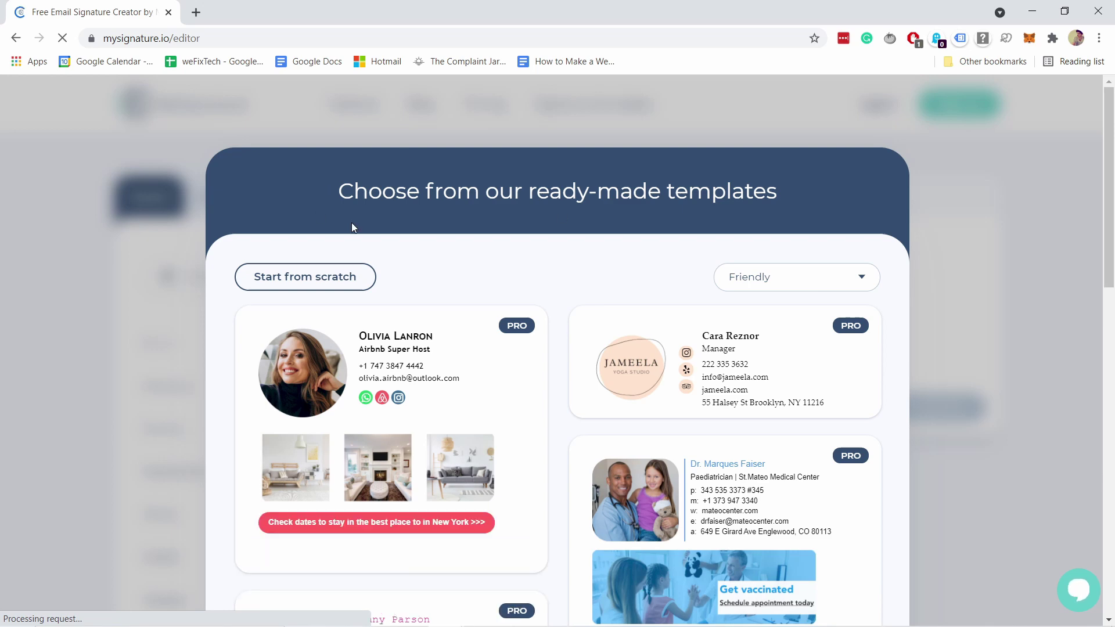
# - Browse the template gallery and filter it to show only Free templates
pyautogui.scroll(-2, 431, 145)
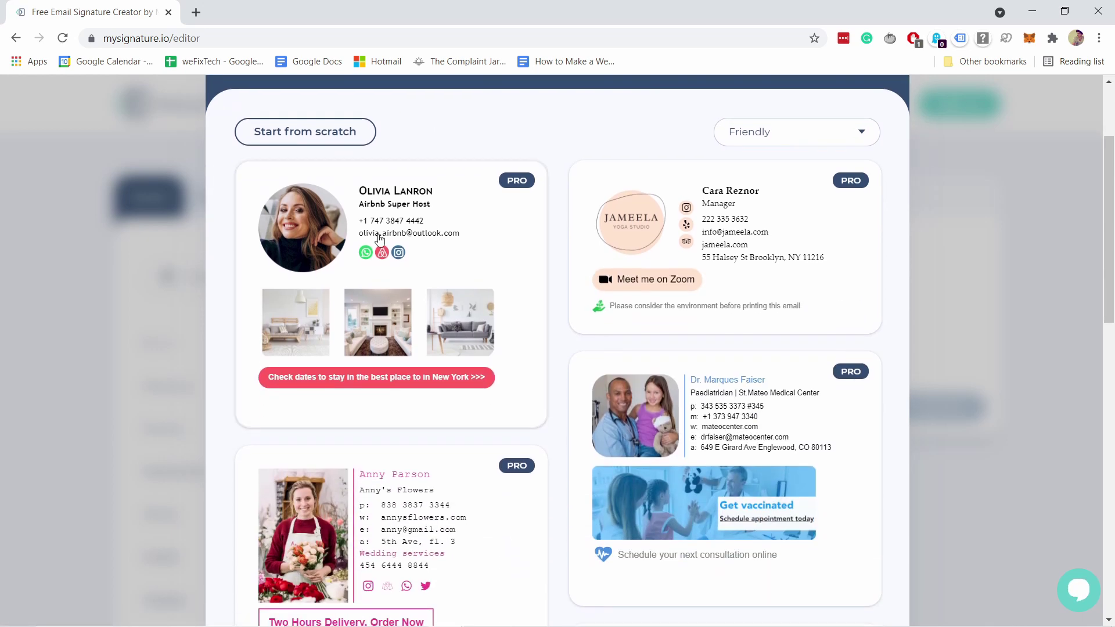
pyautogui.scroll(-2, 540, 274)
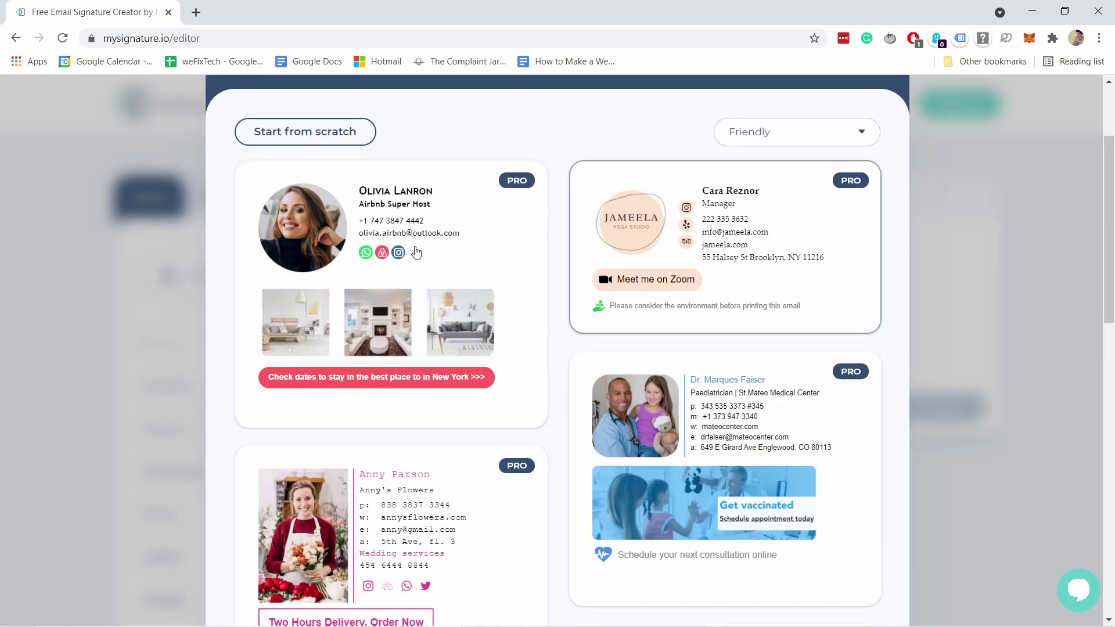
pyautogui.scroll(-10, 335, 270)
pyautogui.scroll(-2, 335, 270)
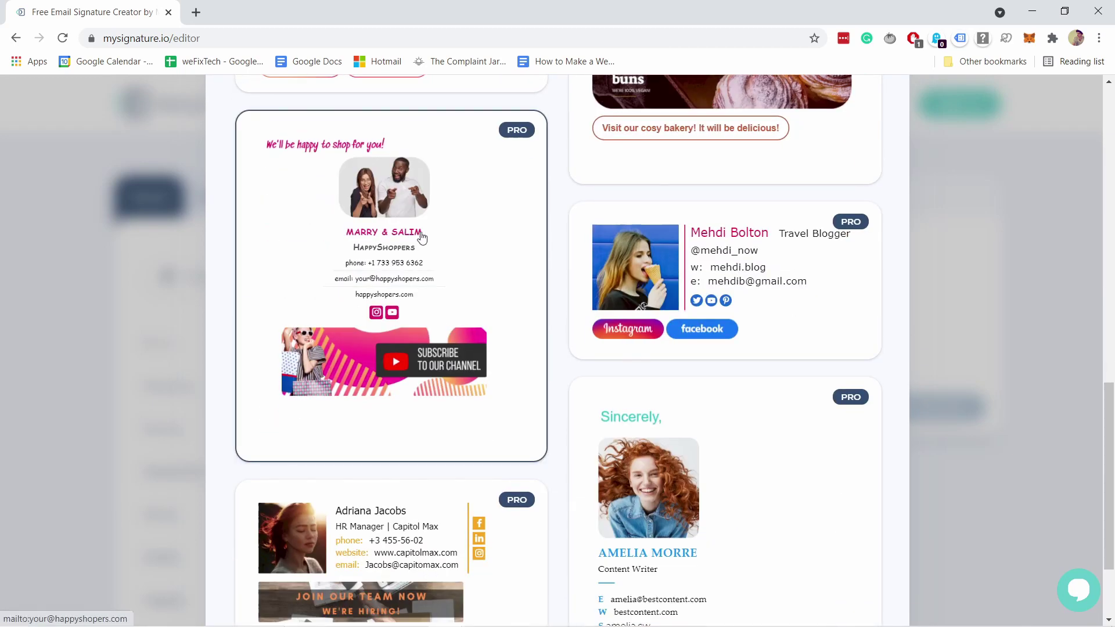
pyautogui.scroll(-2, 828, 228)
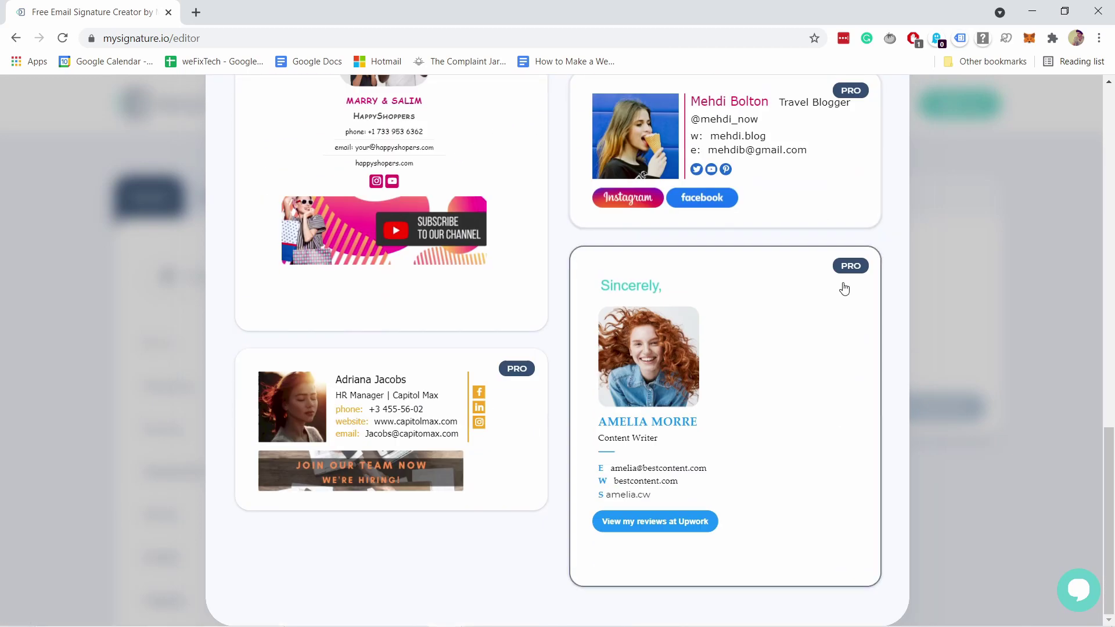
pyautogui.scroll(15, 726, 378)
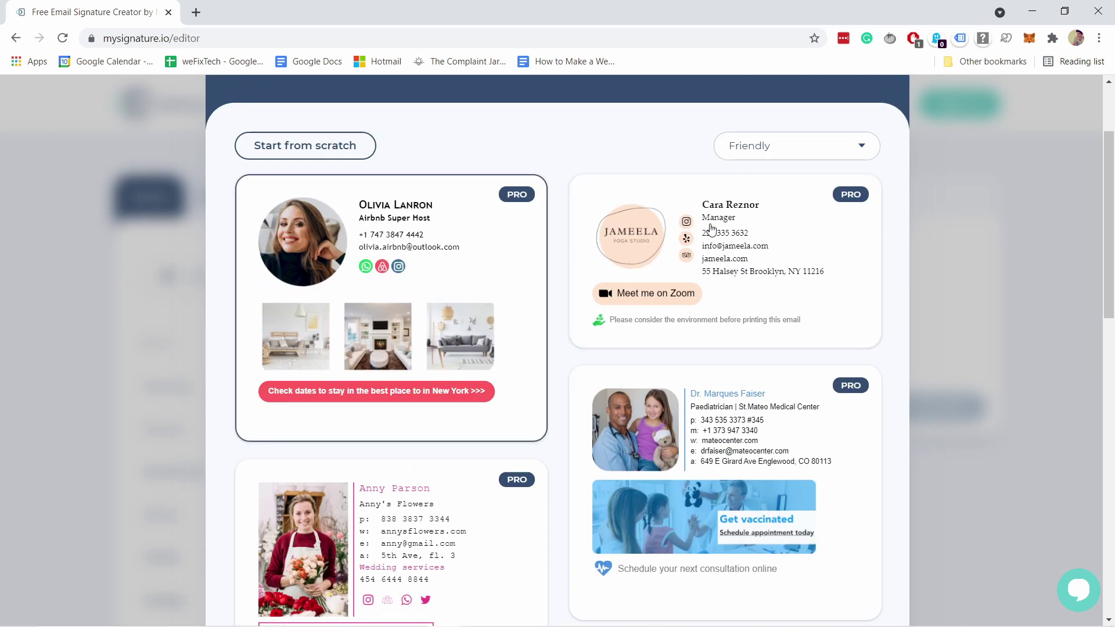
pyautogui.click(752, 148)
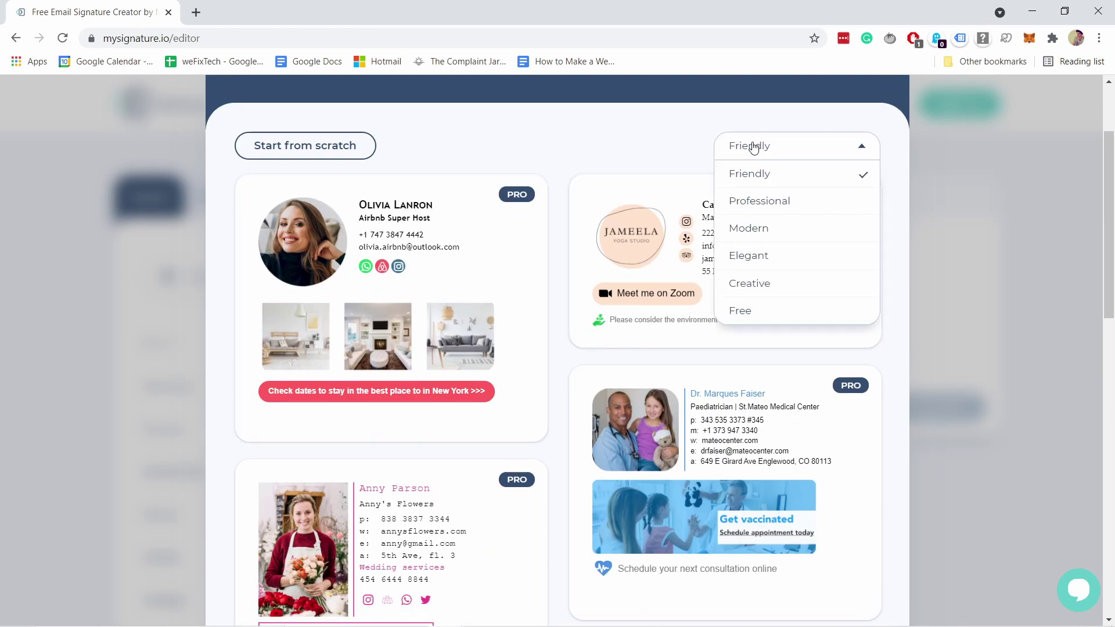
pyautogui.click(741, 311)
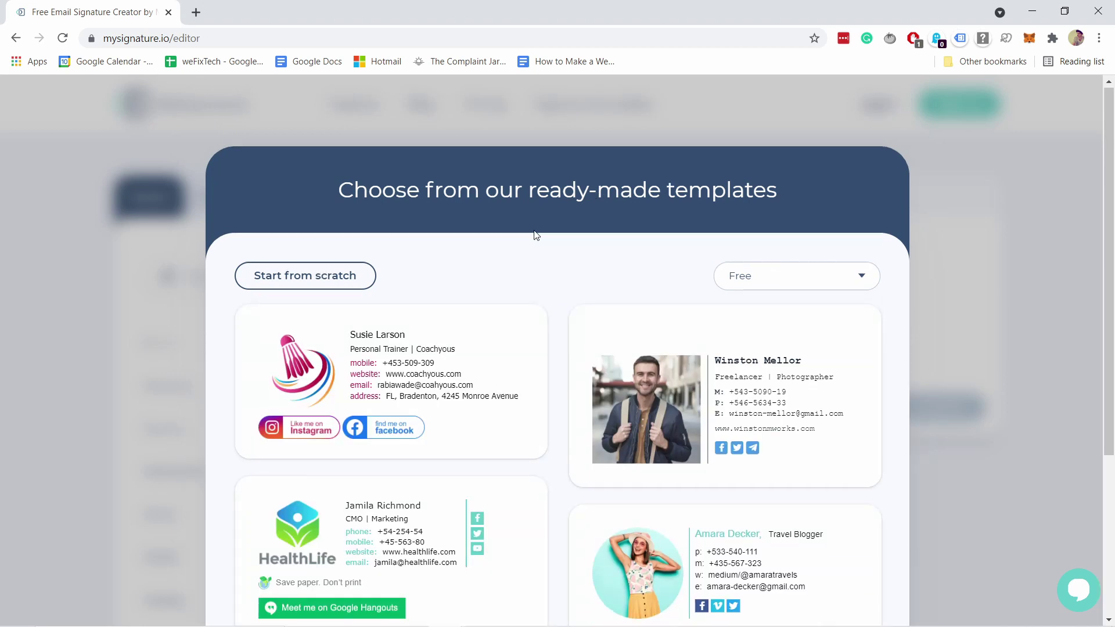
pyautogui.scroll(-4, 536, 235)
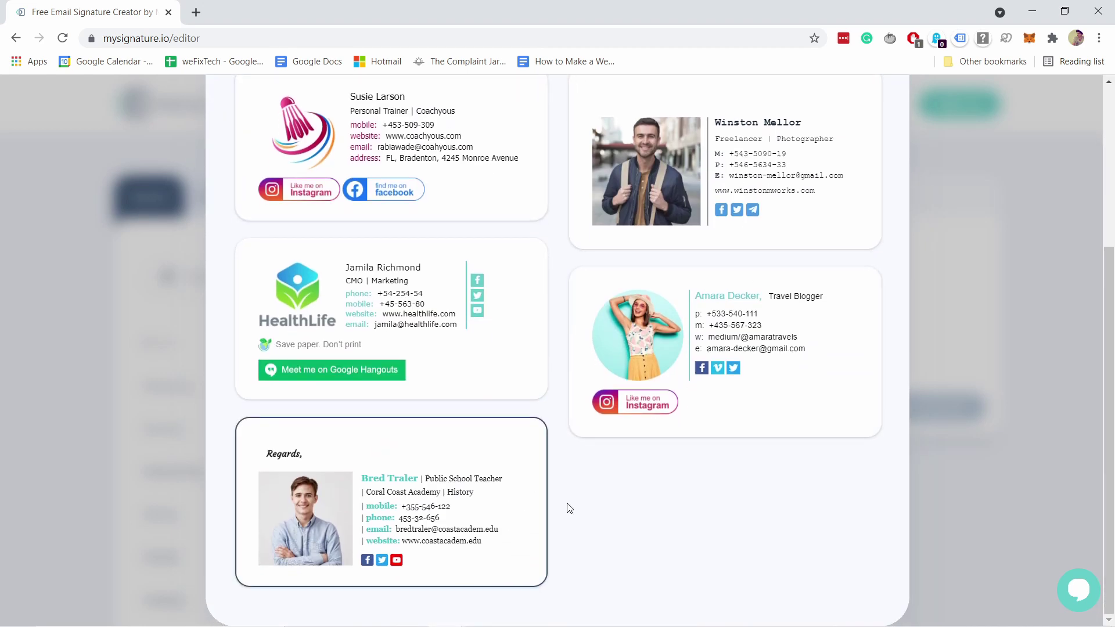
pyautogui.scroll(1, 747, 274)
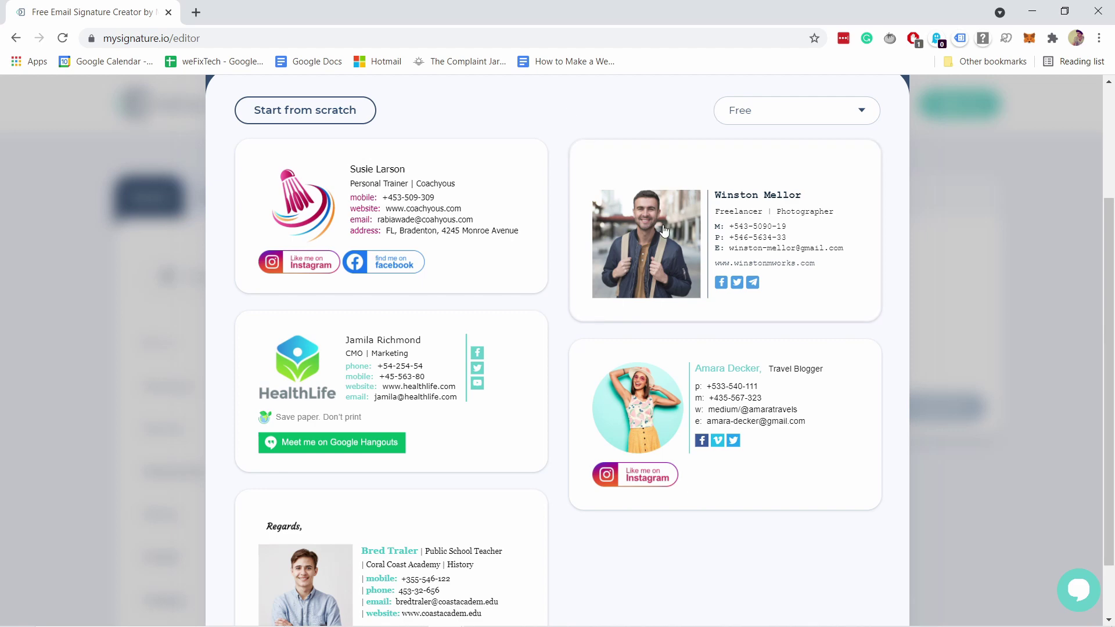
# - Load the free photographer template and confirm reverting it to free features only
pyautogui.click(681, 224)
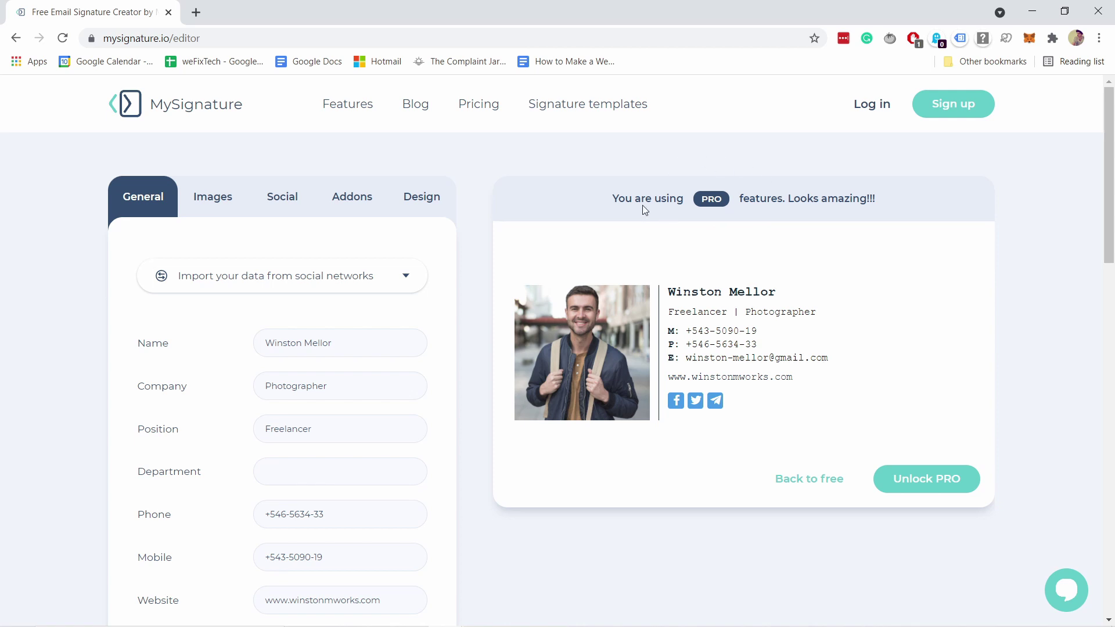
pyautogui.click(799, 481)
pyautogui.click(542, 323)
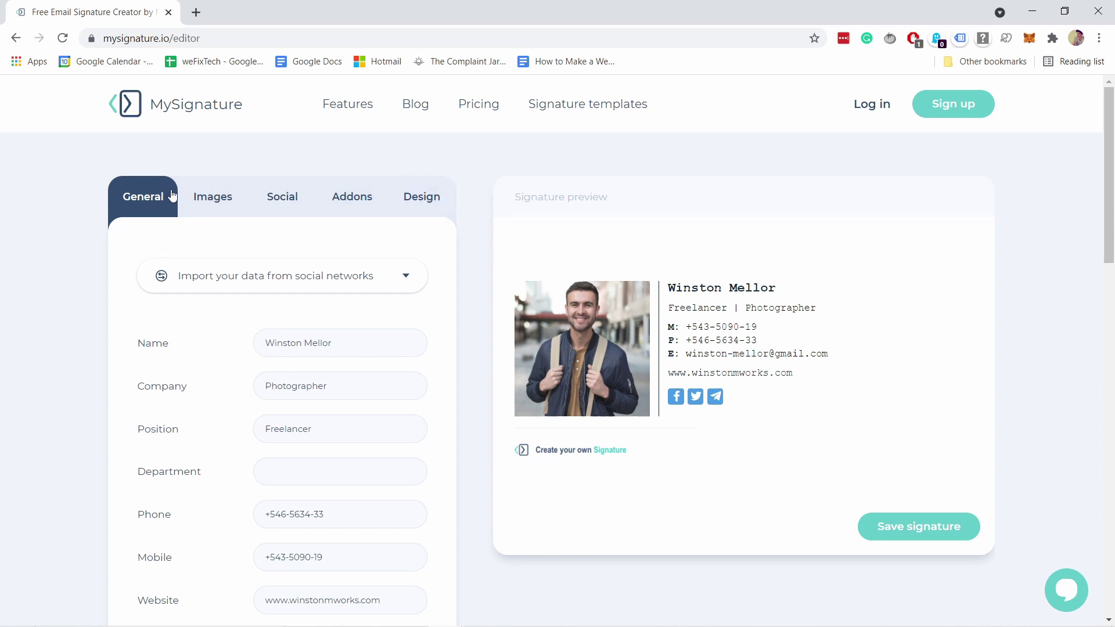
# - Delete the stock photo and upload the sidestream-thumbnail portrait into the cropper
pyautogui.click(207, 199)
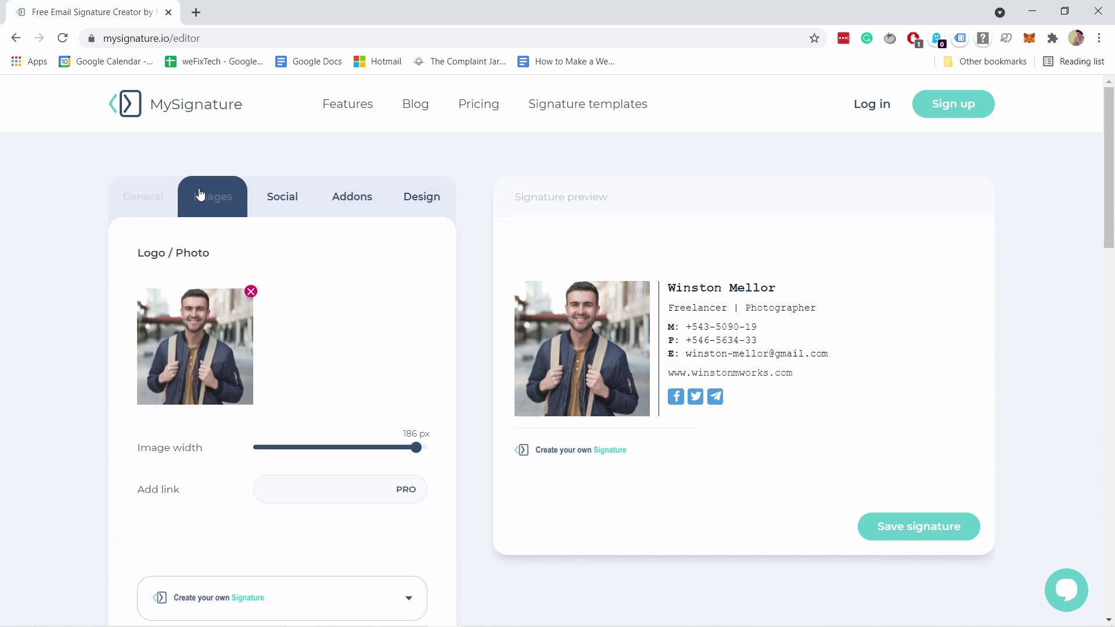
pyautogui.click(251, 293)
pyautogui.click(189, 337)
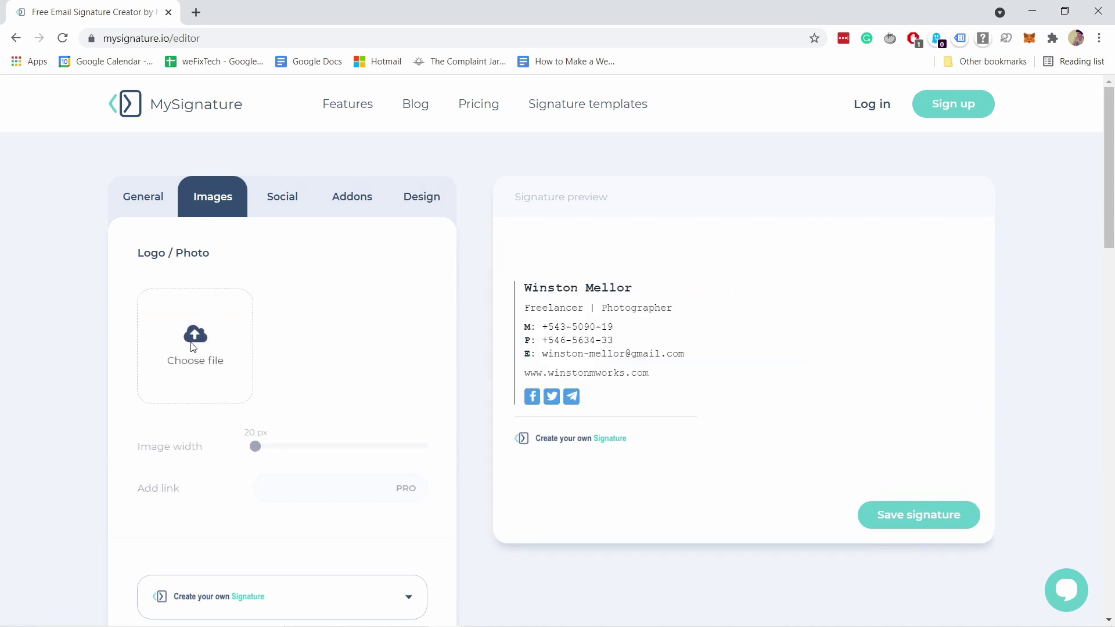
pyautogui.scroll(-6, 378, 175)
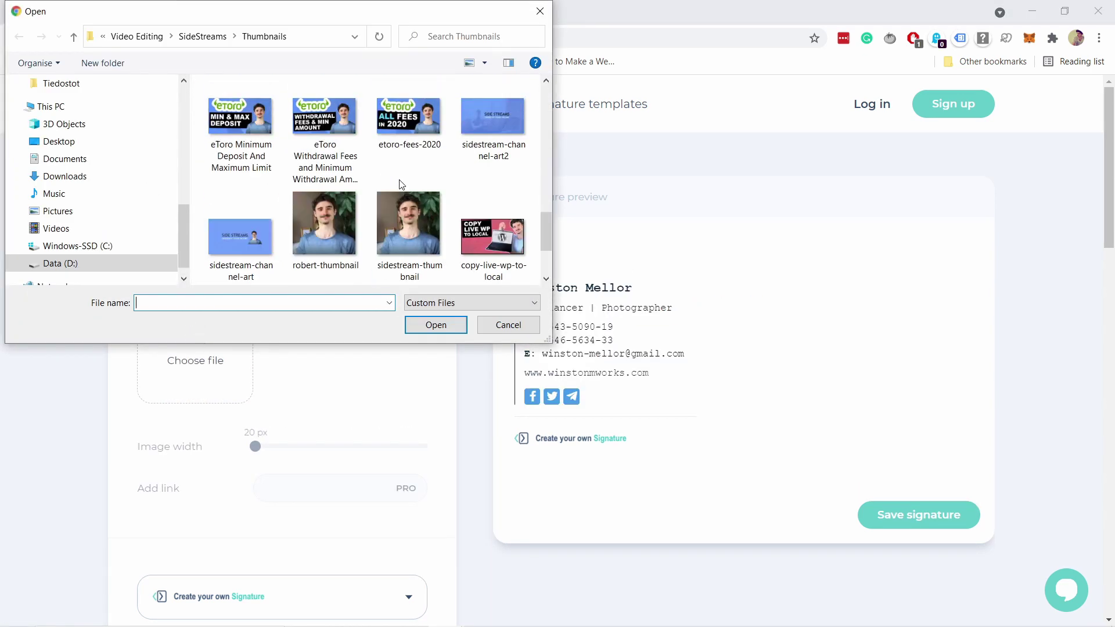
pyautogui.click(386, 222)
pyautogui.click(428, 325)
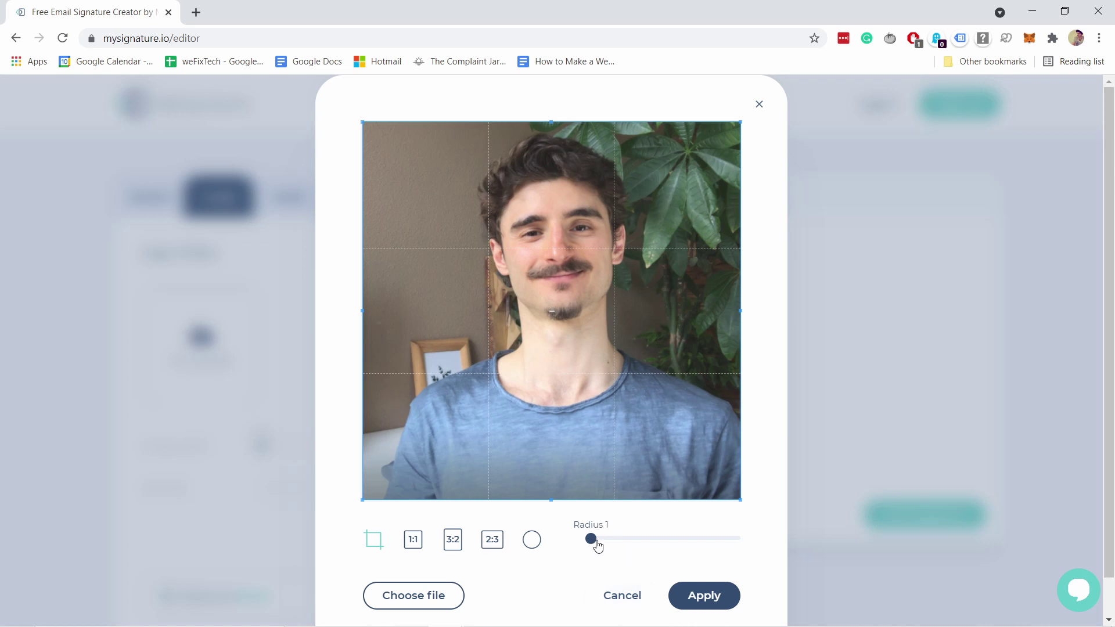
# - Set a circular crop, enlarge it and centre it on the face
pyautogui.moveTo(598, 545); pyautogui.dragTo(674, 543)
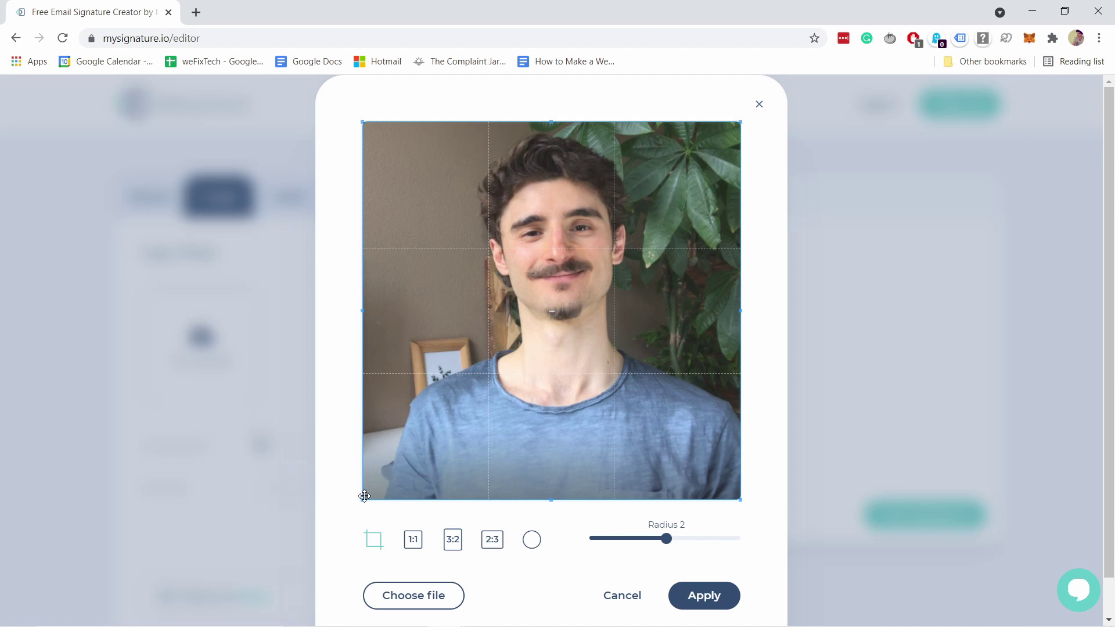
pyautogui.click(729, 538)
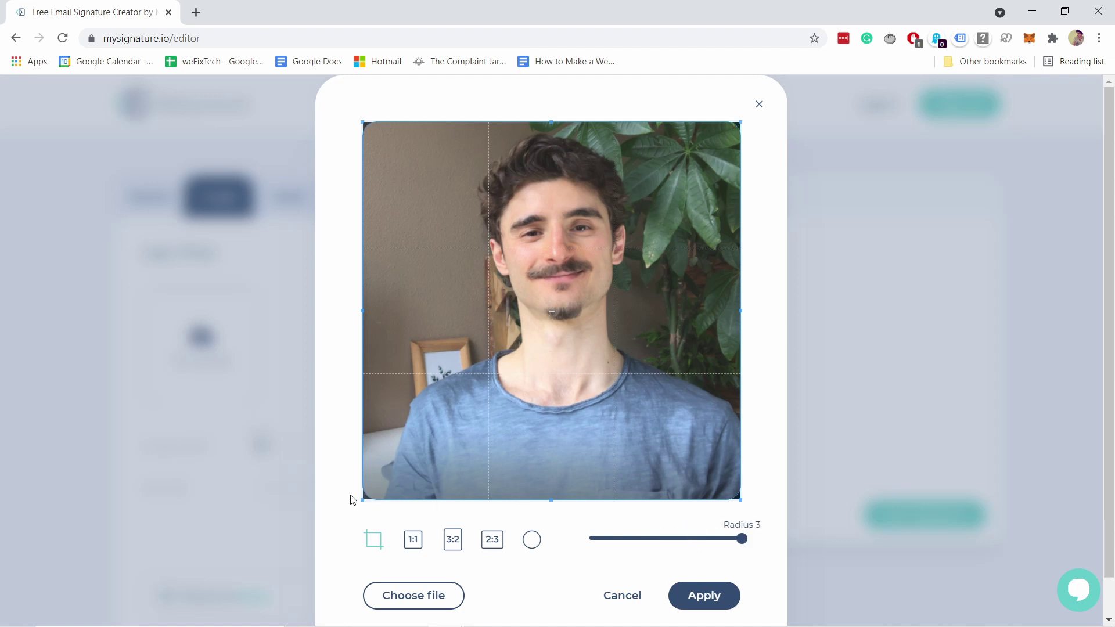
pyautogui.click(533, 541)
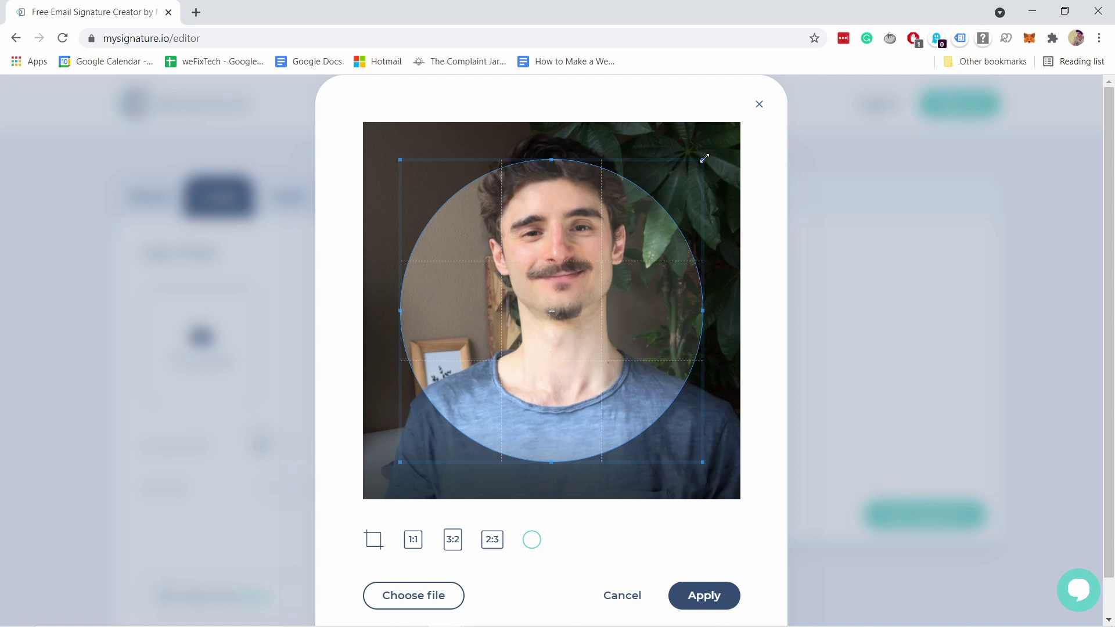
pyautogui.moveTo(704, 158); pyautogui.dragTo(805, 114)
pyautogui.moveTo(615, 229); pyautogui.dragTo(604, 234)
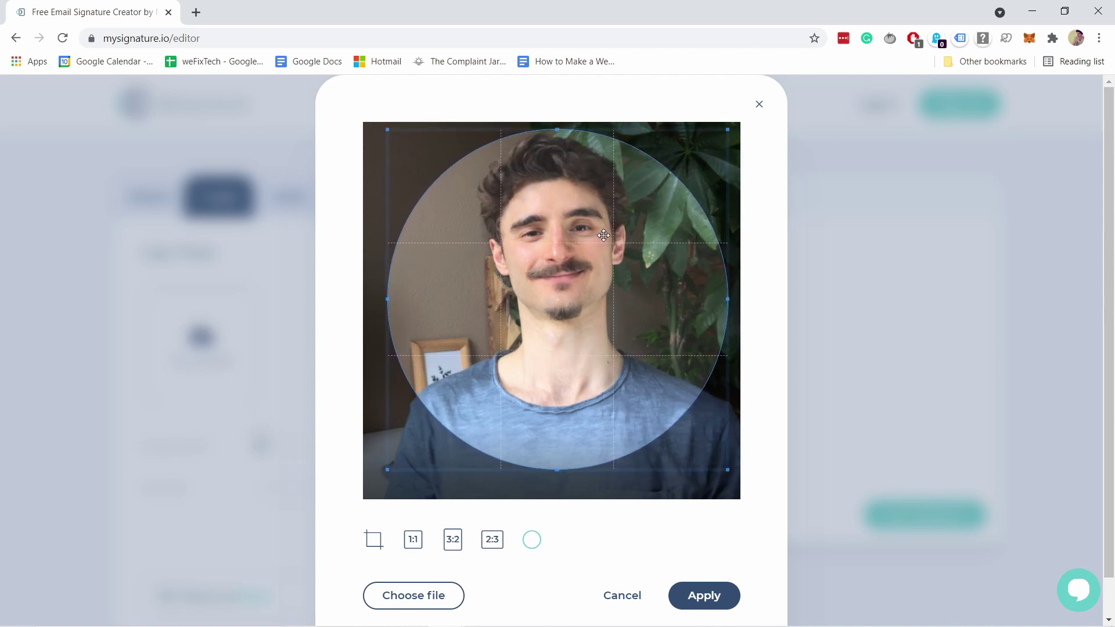
# - Apply the circular crop and settle the photo width at 100 px after trying 138 and 86 px
pyautogui.click(705, 598)
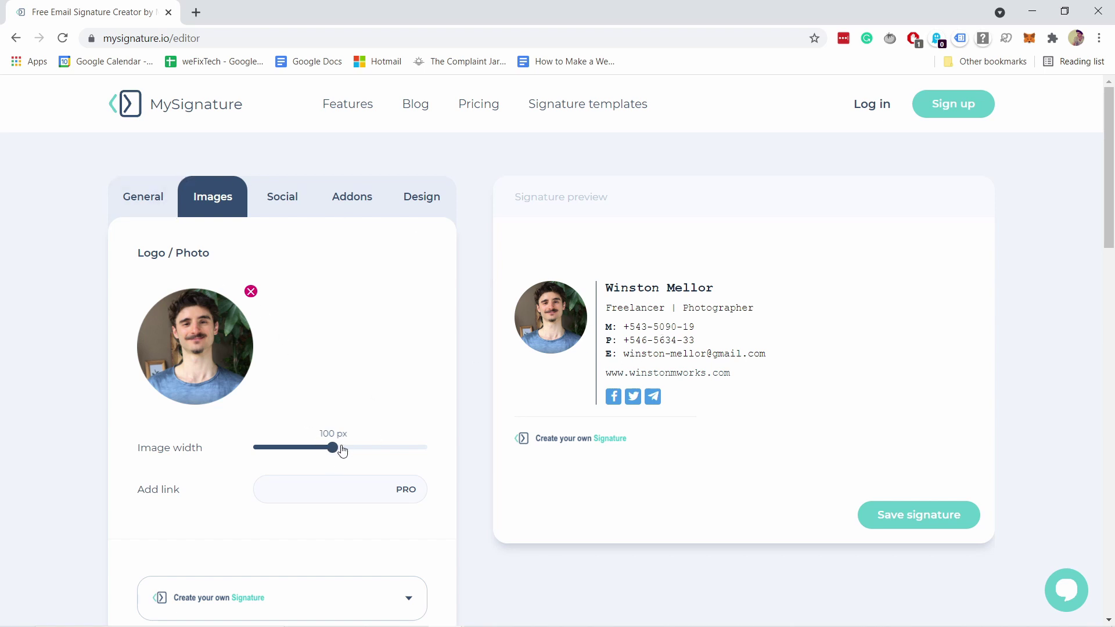
pyautogui.click(369, 448)
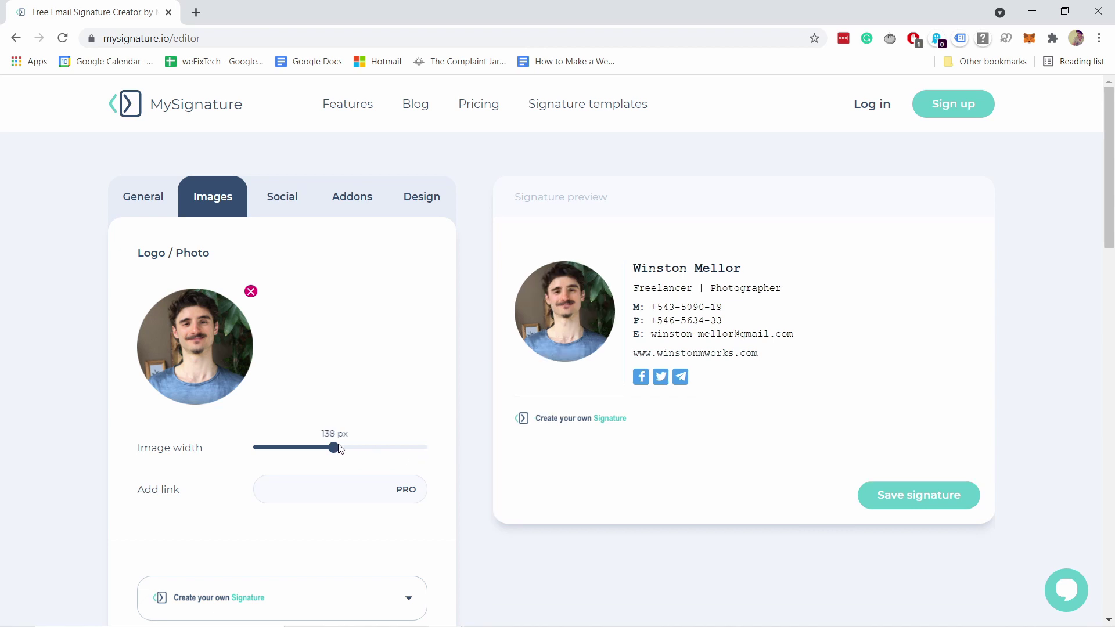
pyautogui.click(319, 448)
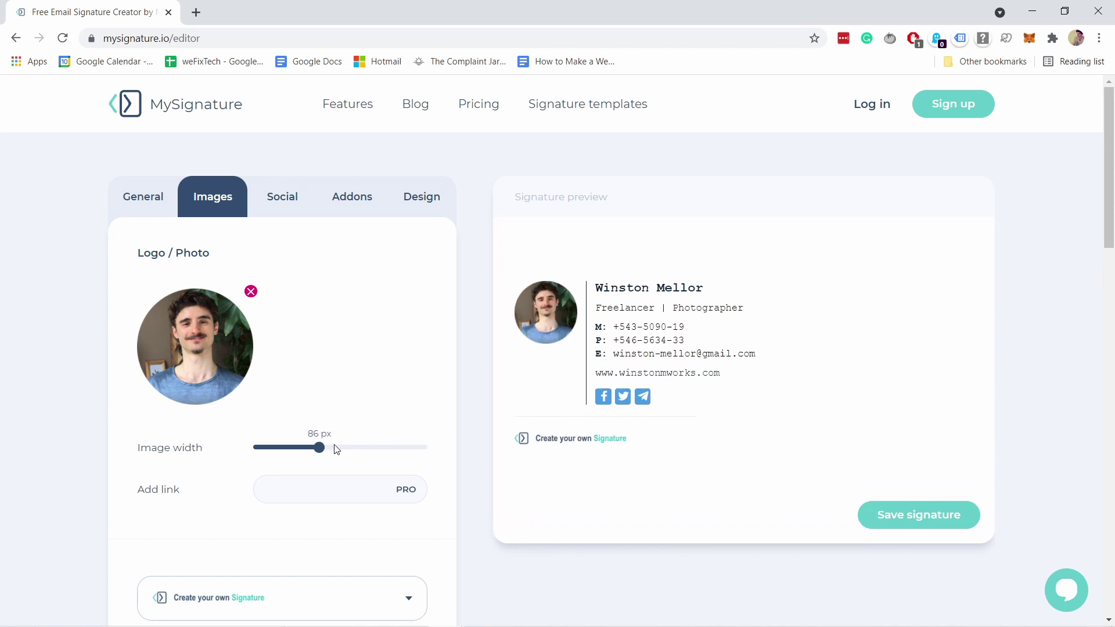
pyautogui.click(334, 448)
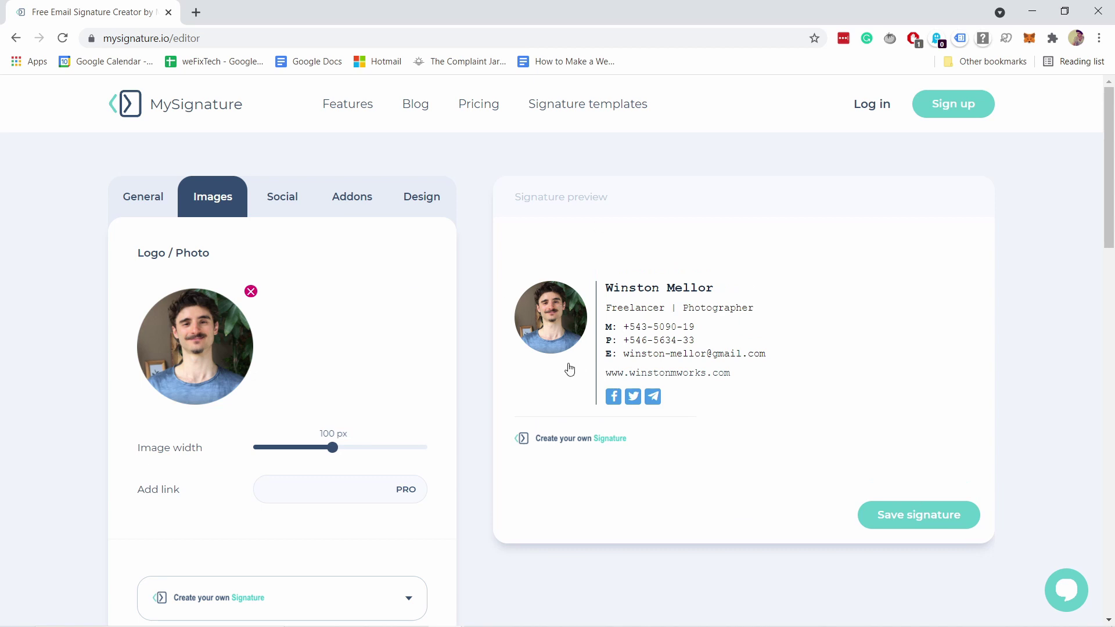
# - Enter a Skype ID in the General form's Skype field so it shows under the phones
pyautogui.click(137, 202)
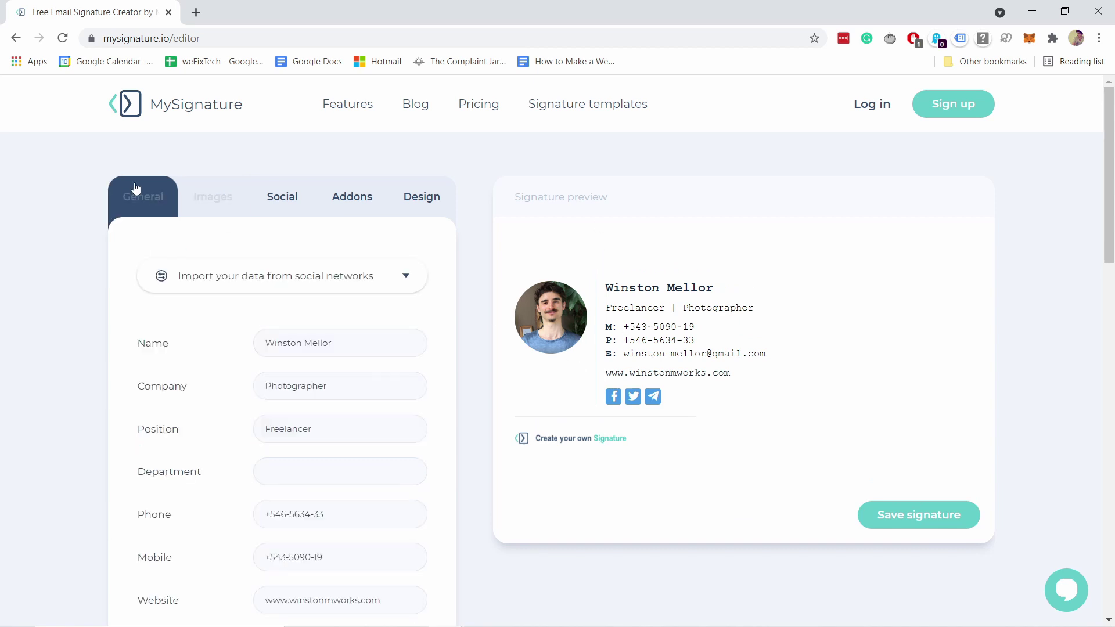
pyautogui.scroll(-4, 313, 291)
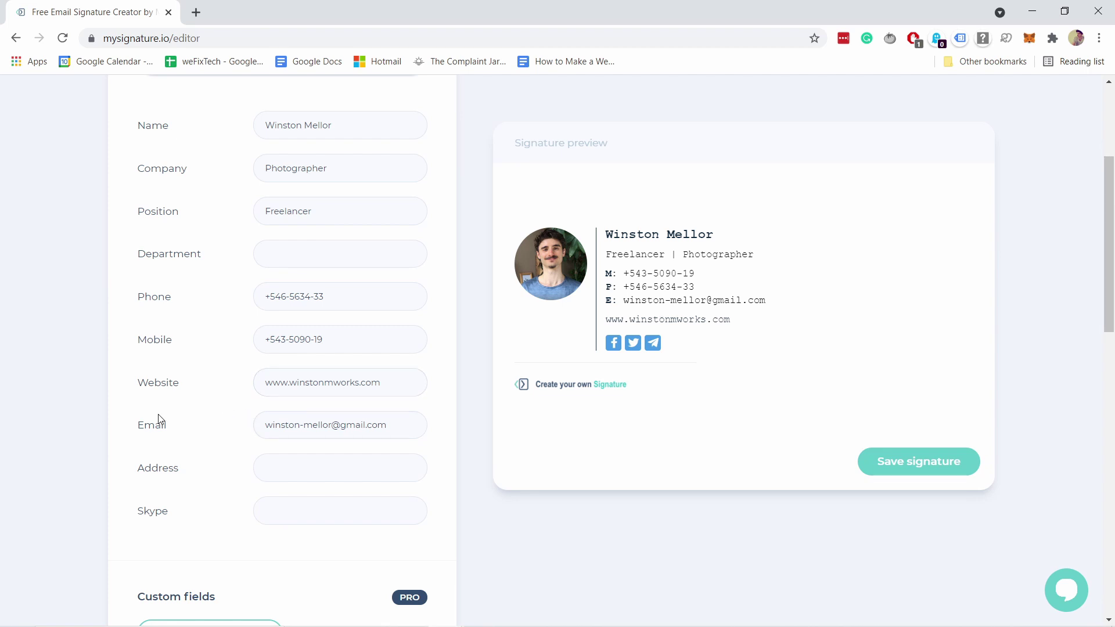
pyautogui.scroll(-3, 156, 418)
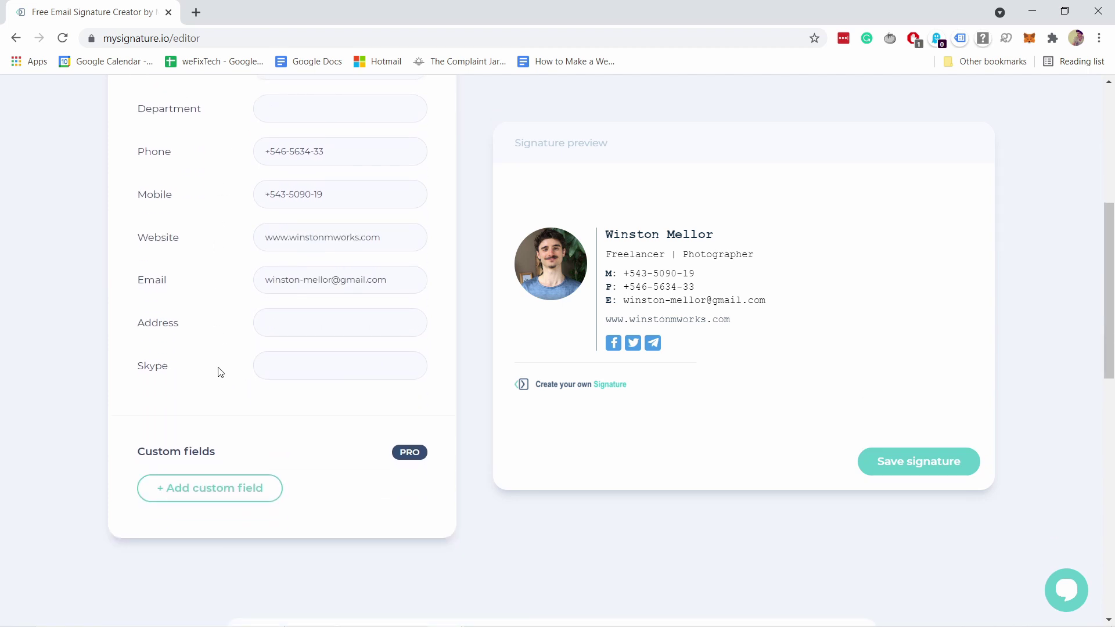
pyautogui.click(276, 358)
pyautogui.write('skypeid')
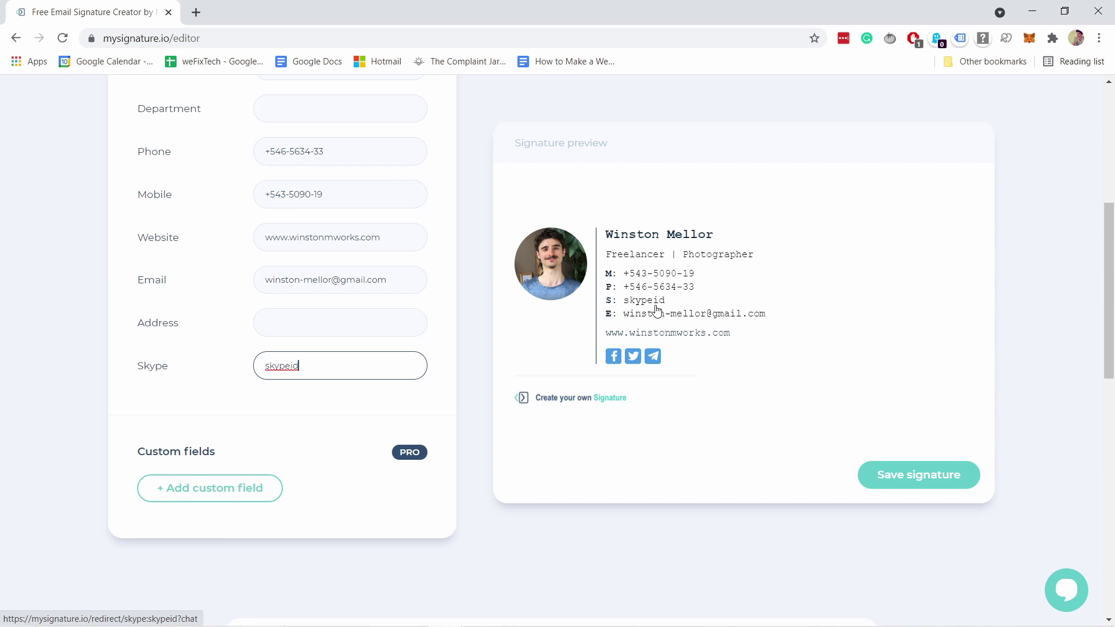
pyautogui.scroll(3, 326, 207)
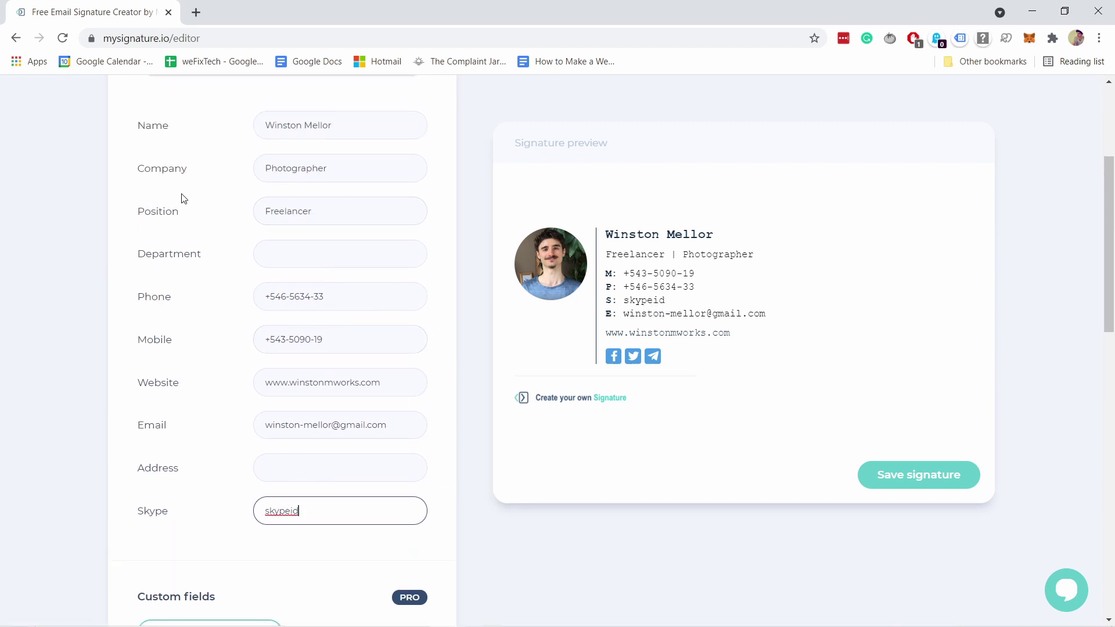
pyautogui.scroll(-2, 308, 378)
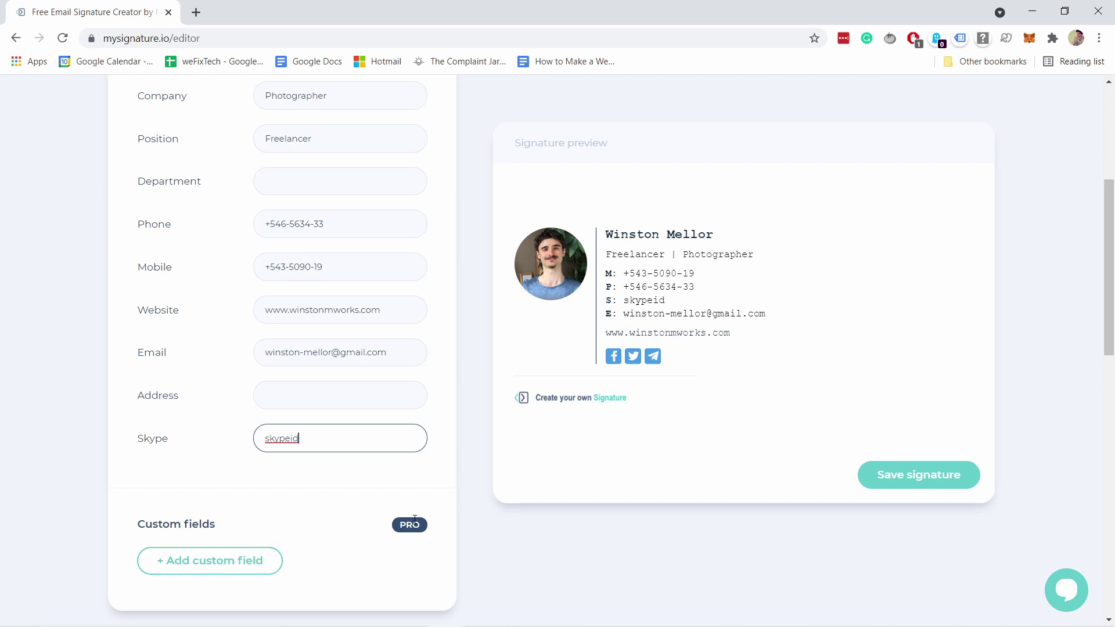
pyautogui.scroll(5, 299, 444)
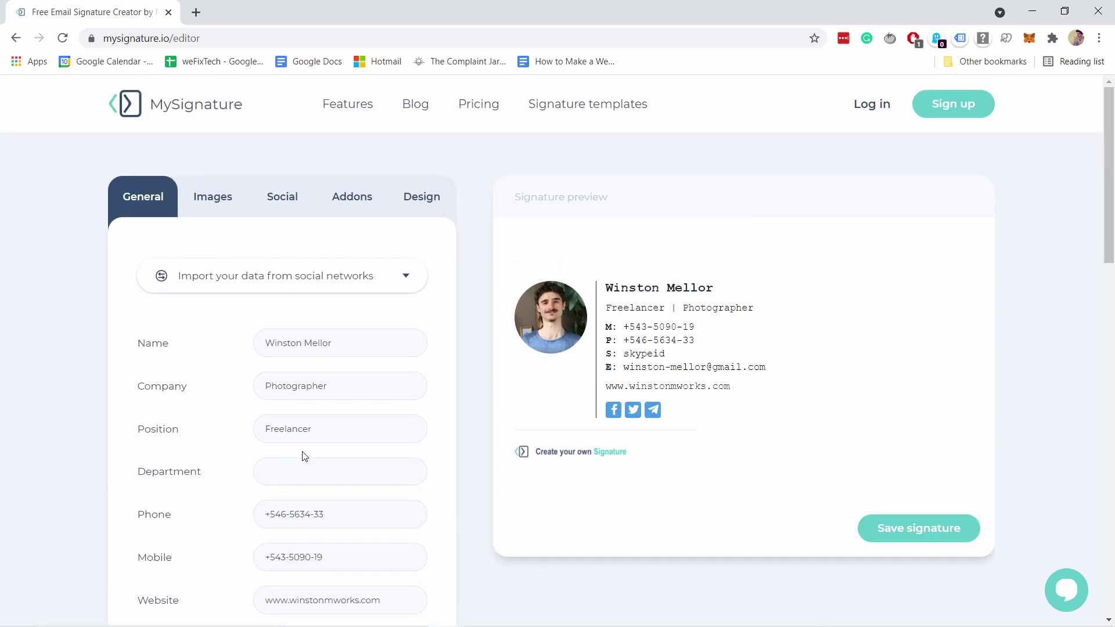
# - On the Social tab, add then remove Snapchat, Instagram and YouTube links
pyautogui.click(279, 200)
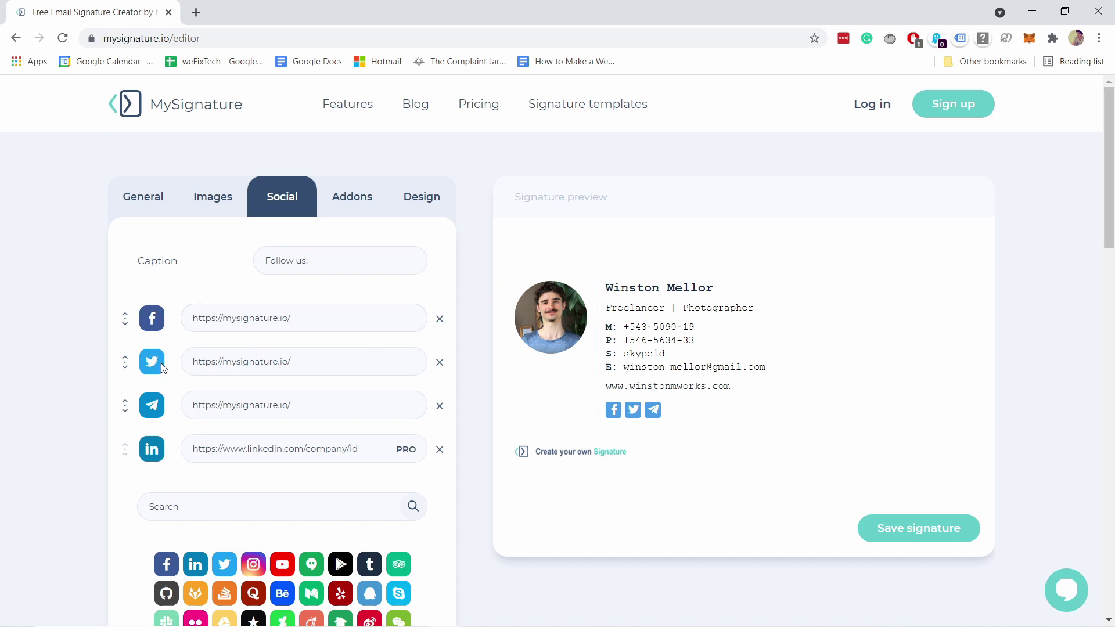
pyautogui.scroll(-1, 150, 387)
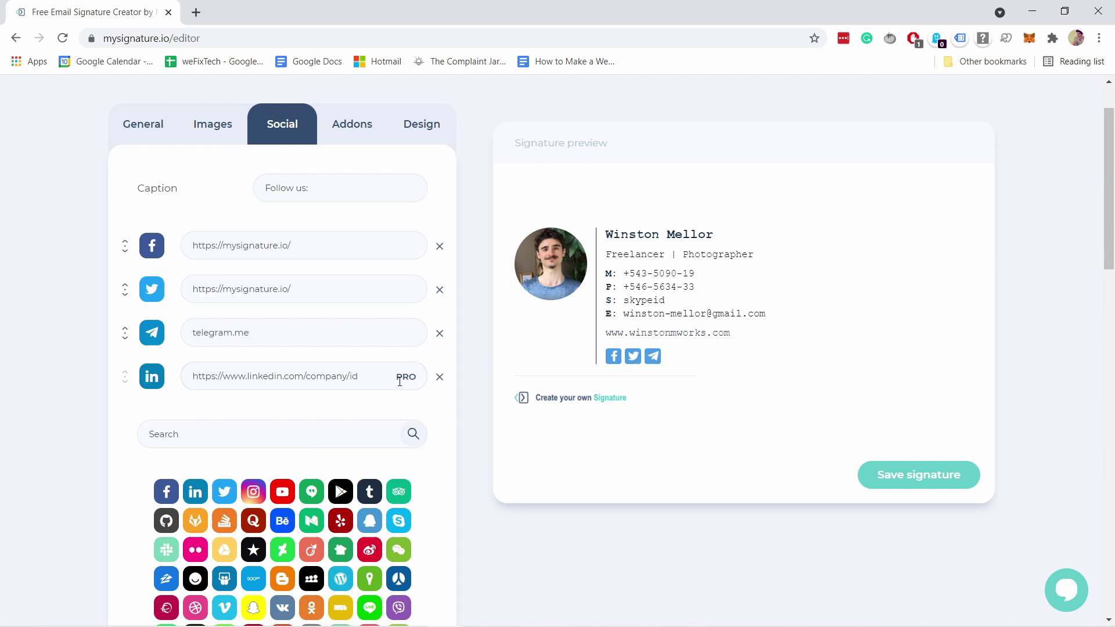
pyautogui.scroll(-1, 327, 376)
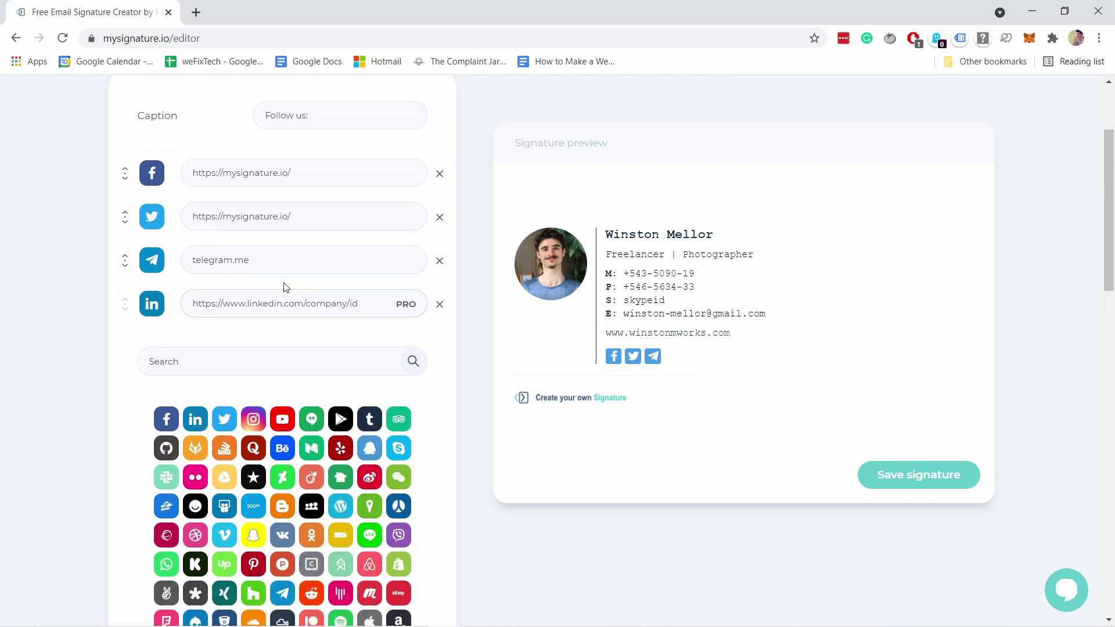
pyautogui.scroll(-1, 277, 264)
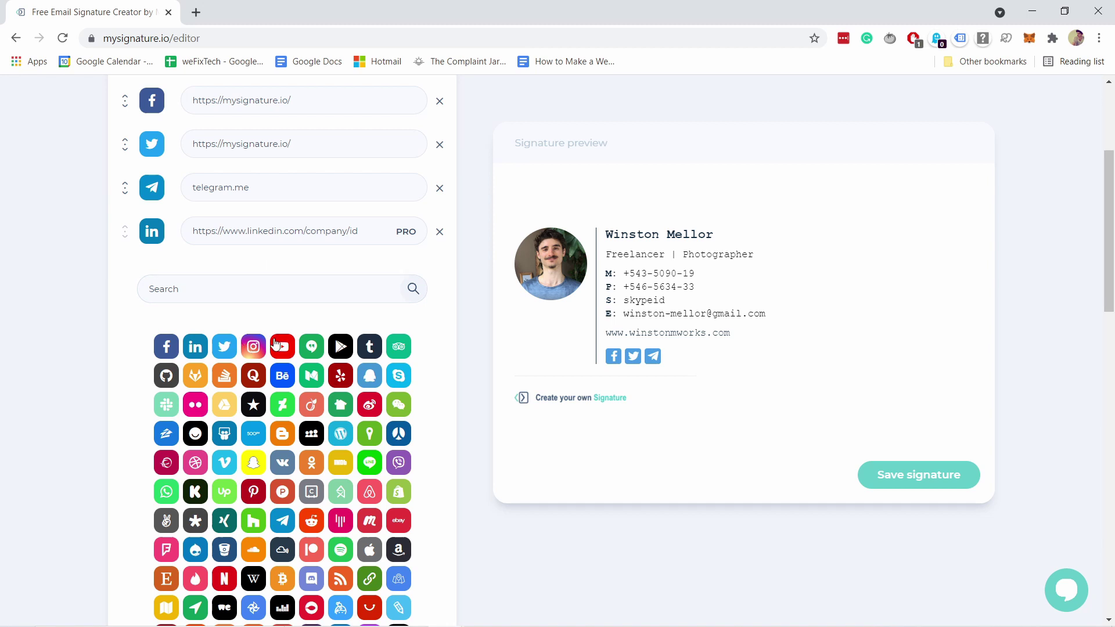
pyautogui.scroll(-1, 253, 360)
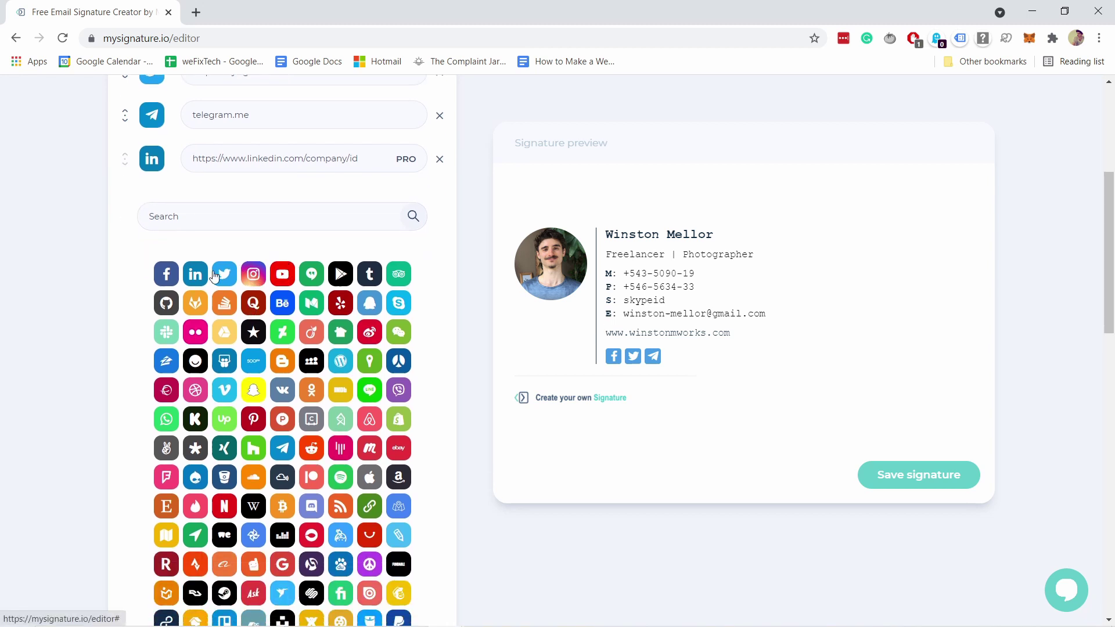
pyautogui.scroll(-2, 296, 279)
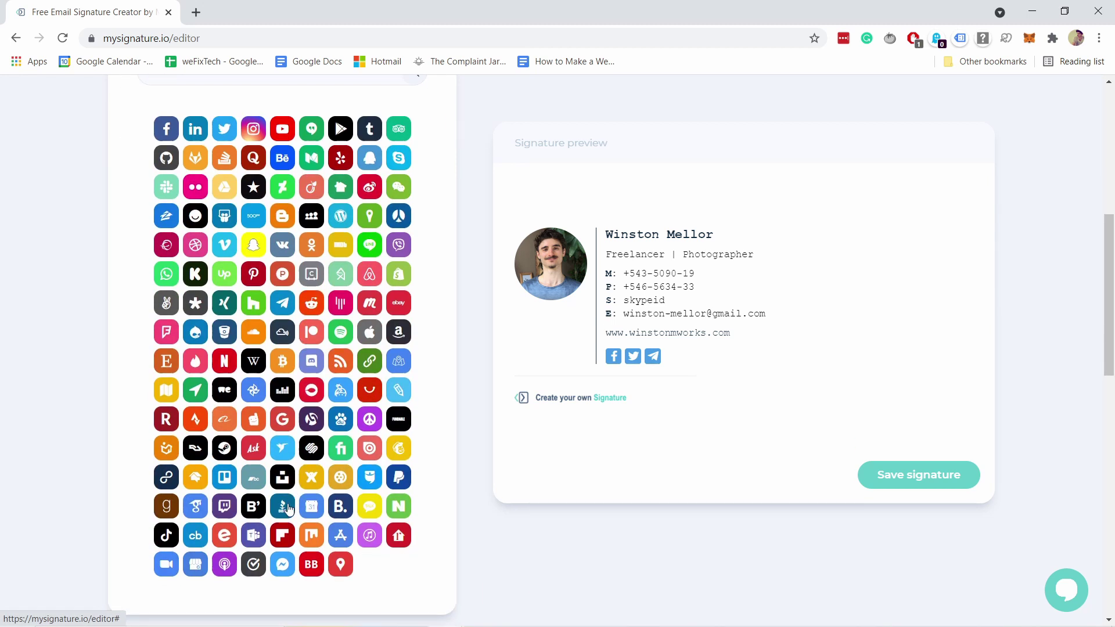
pyautogui.scroll(1, 243, 384)
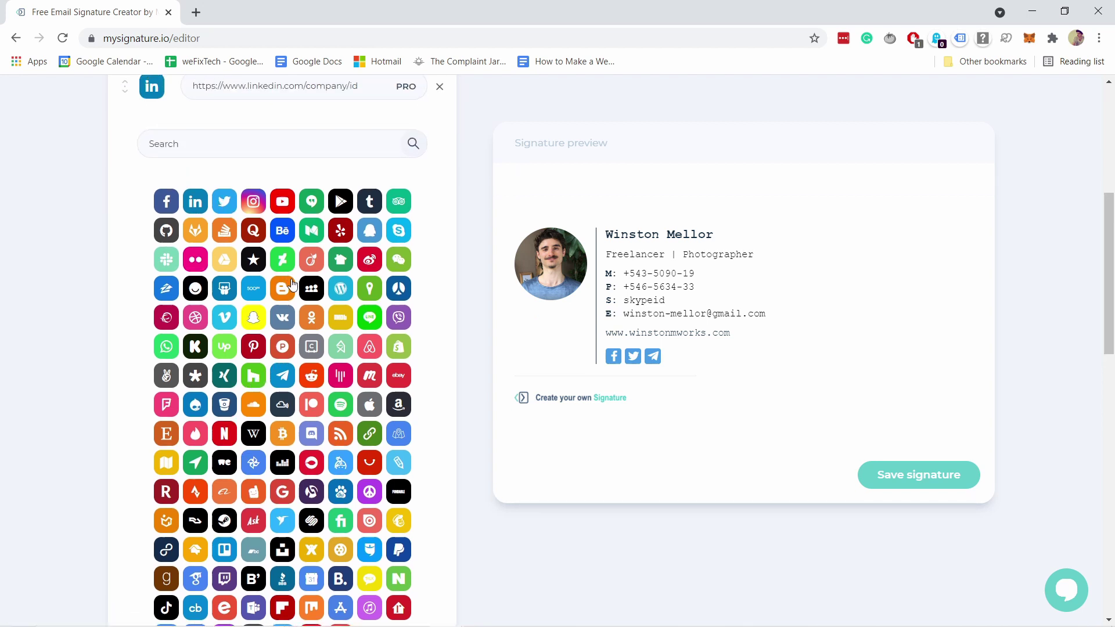
pyautogui.click(257, 314)
pyautogui.scroll(2, 337, 249)
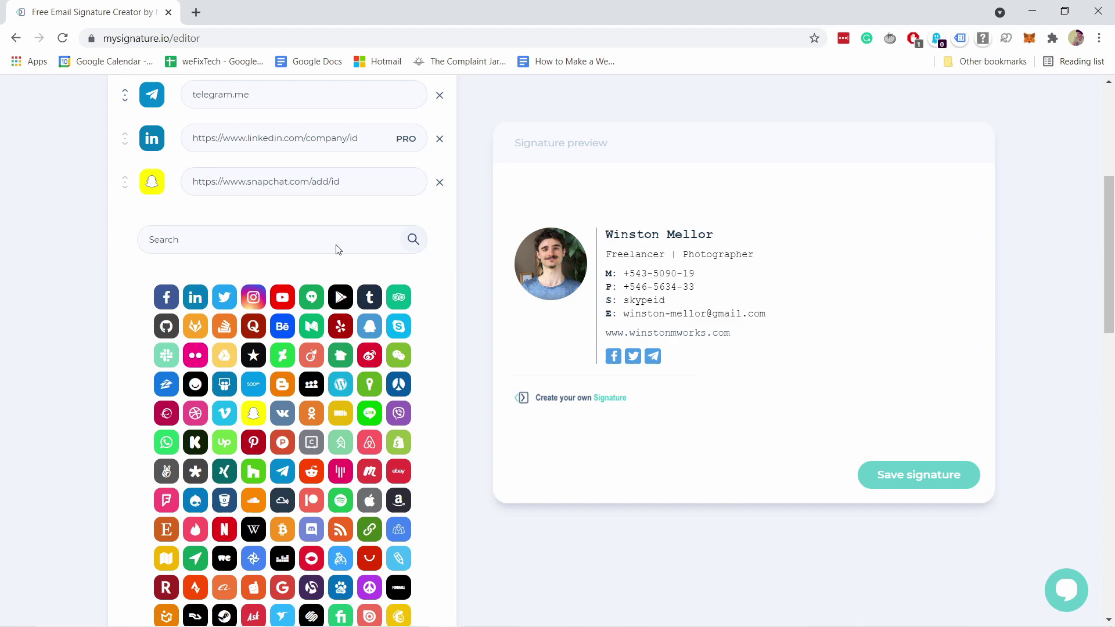
pyautogui.click(268, 388)
pyautogui.click(291, 441)
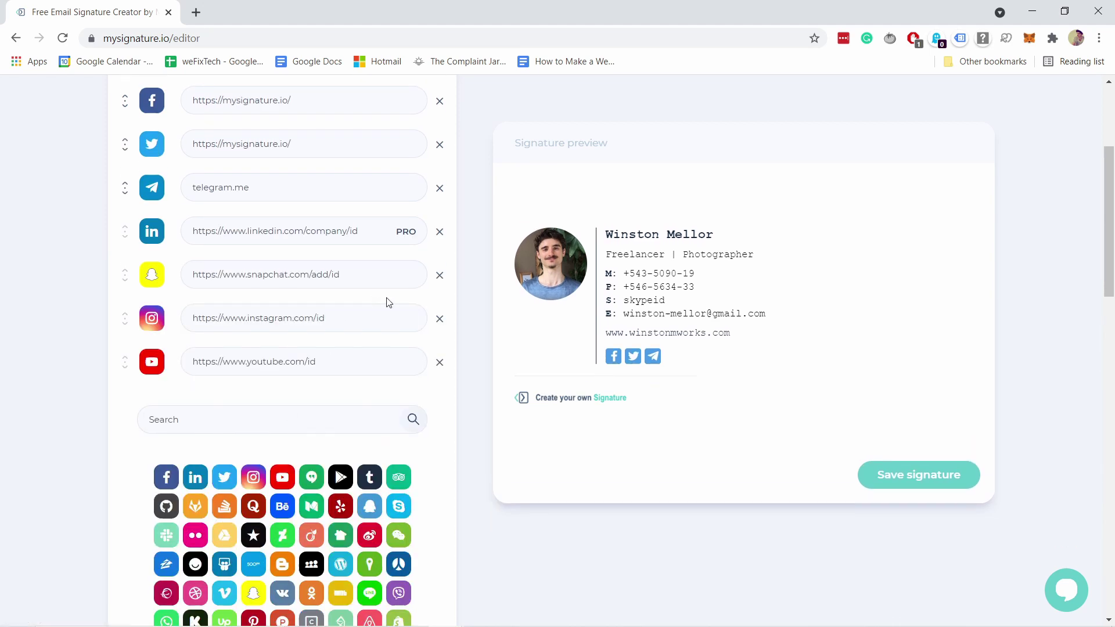
pyautogui.click(440, 362)
pyautogui.click(441, 318)
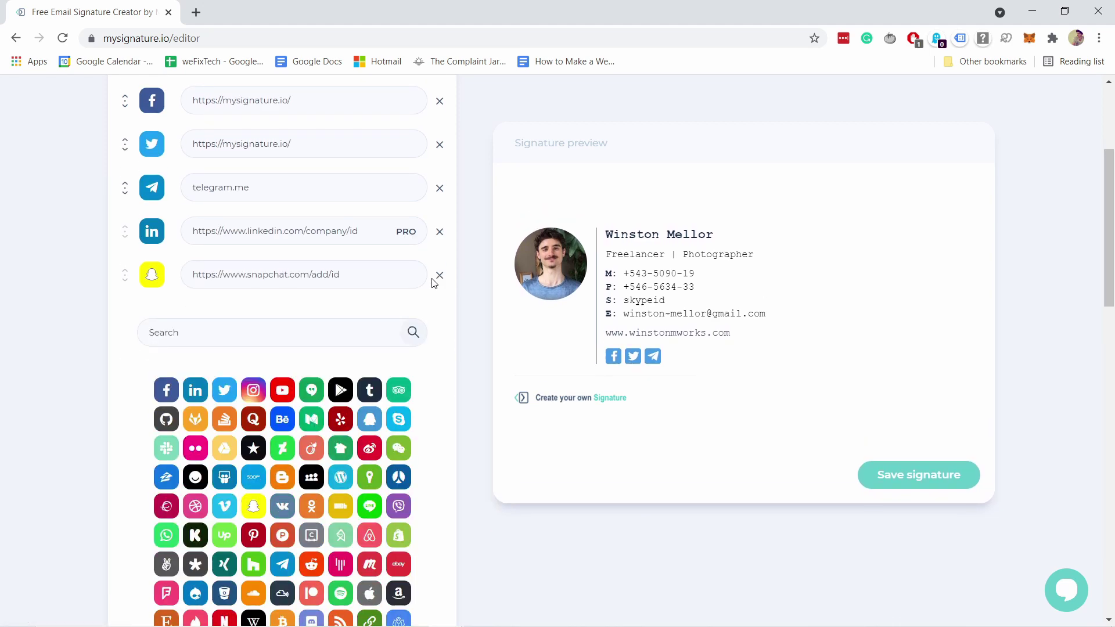
pyautogui.click(439, 276)
# - Check the Facebook, Twitter and website link fields via the preview and select the Facebook URL
pyautogui.scroll(3, 223, 154)
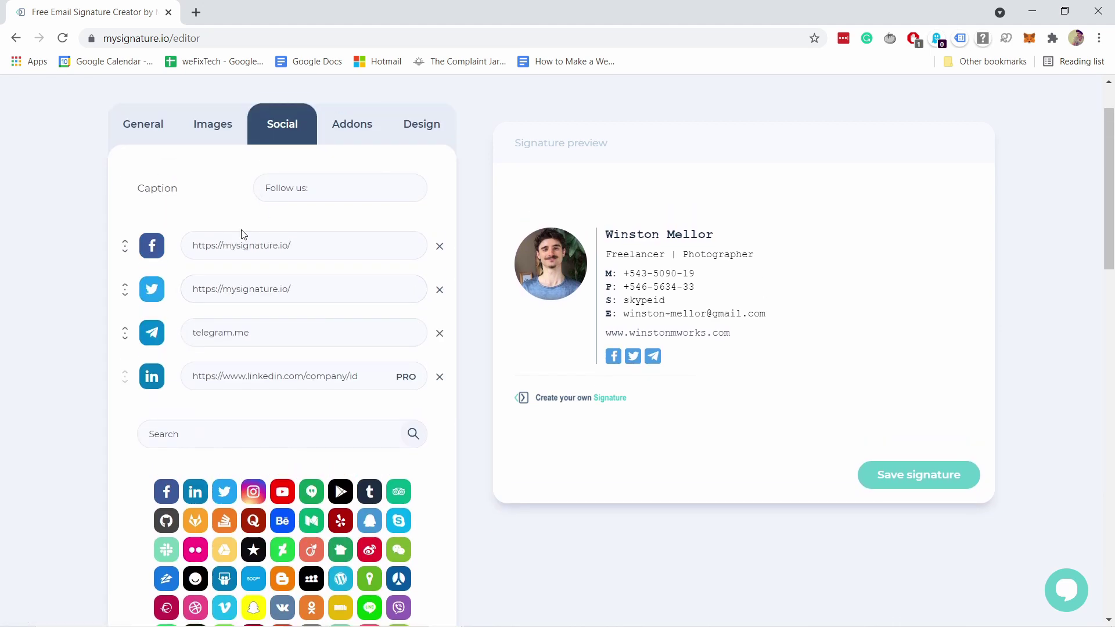
pyautogui.click(614, 360)
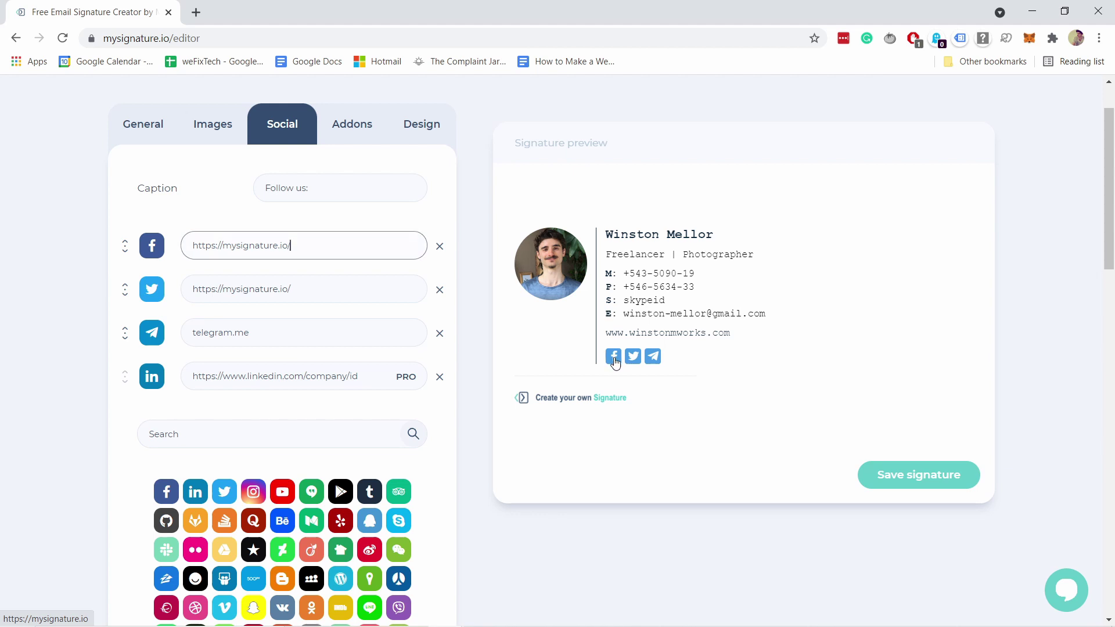
pyautogui.click(634, 360)
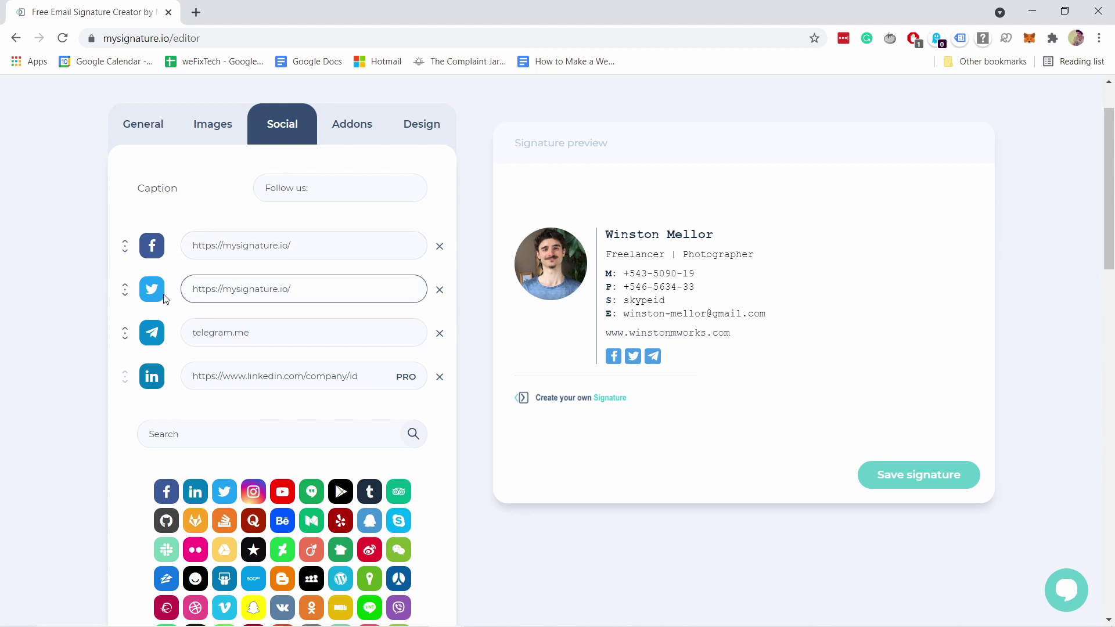
pyautogui.click(642, 340)
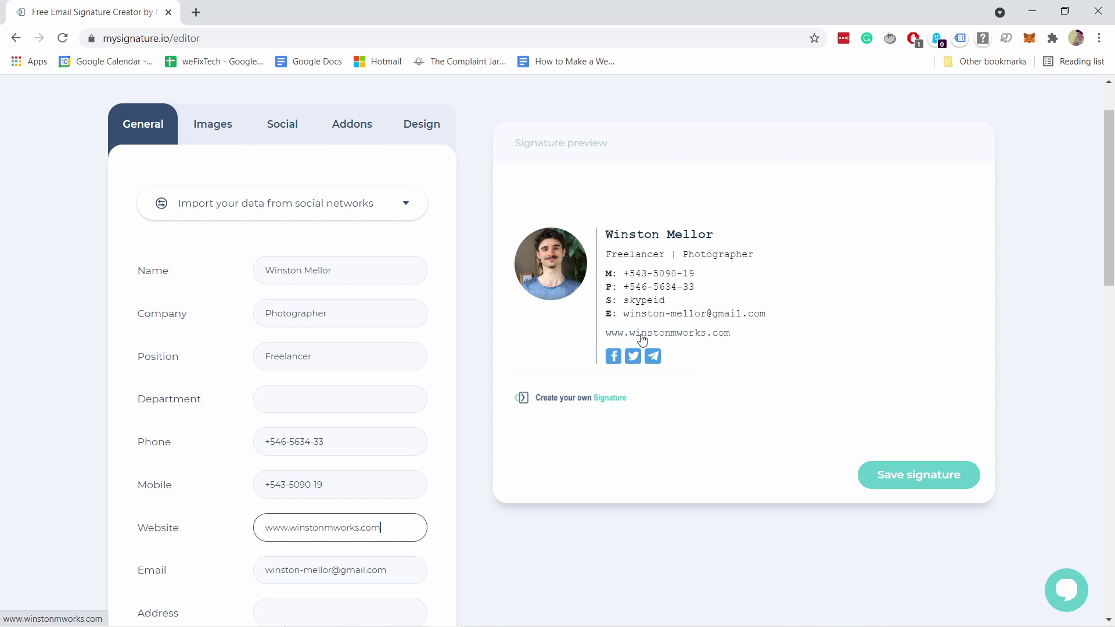
pyautogui.scroll(-3, 349, 451)
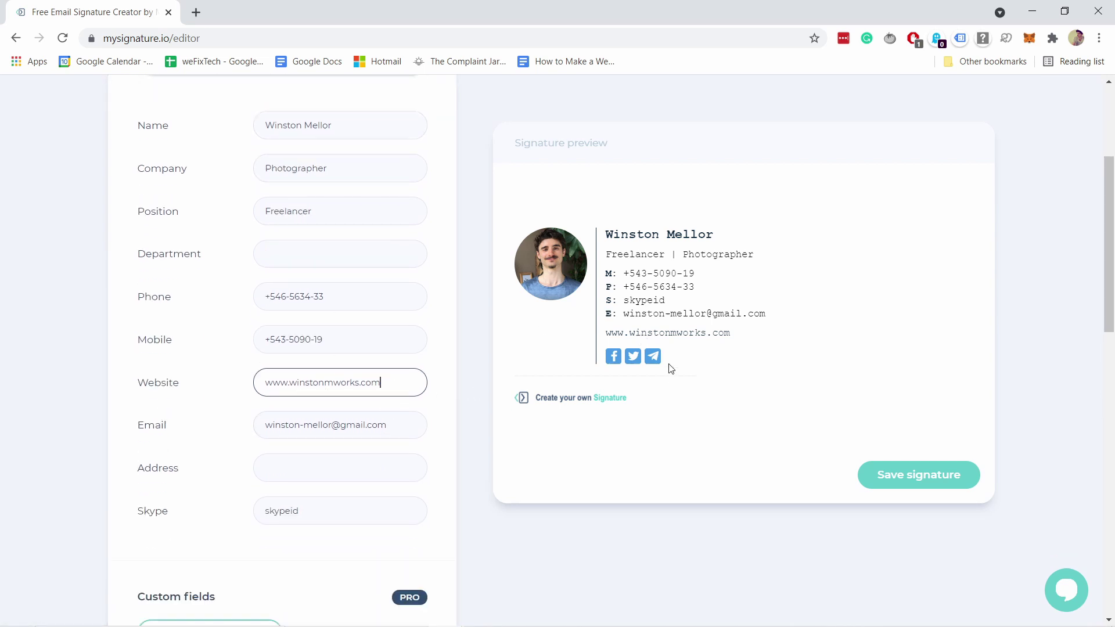
pyautogui.click(613, 356)
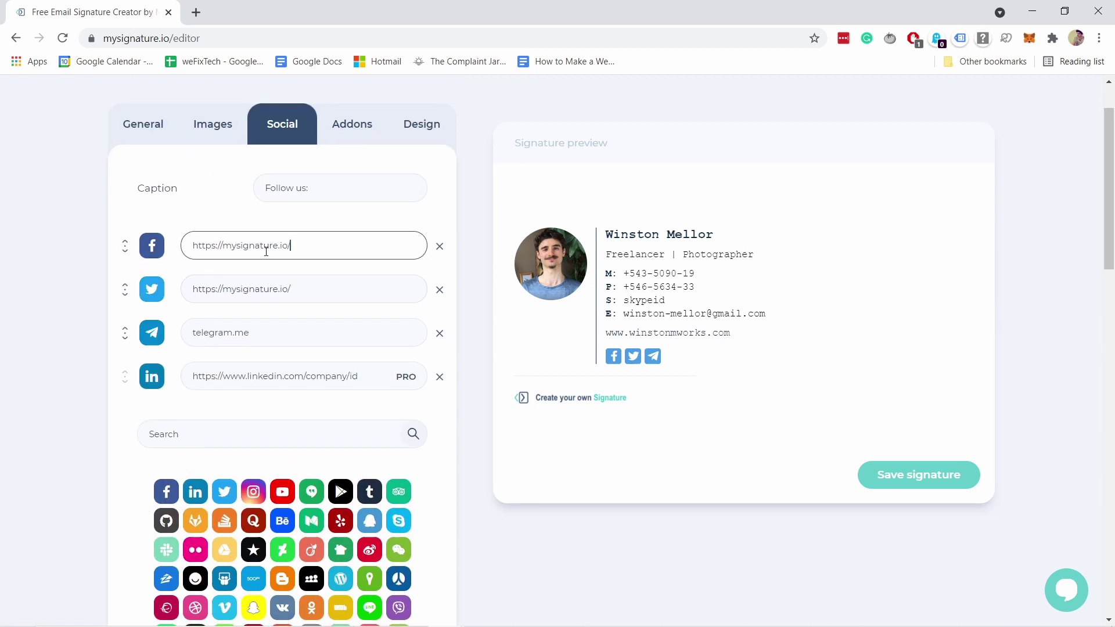
pyautogui.moveTo(296, 248); pyautogui.dragTo(185, 240)
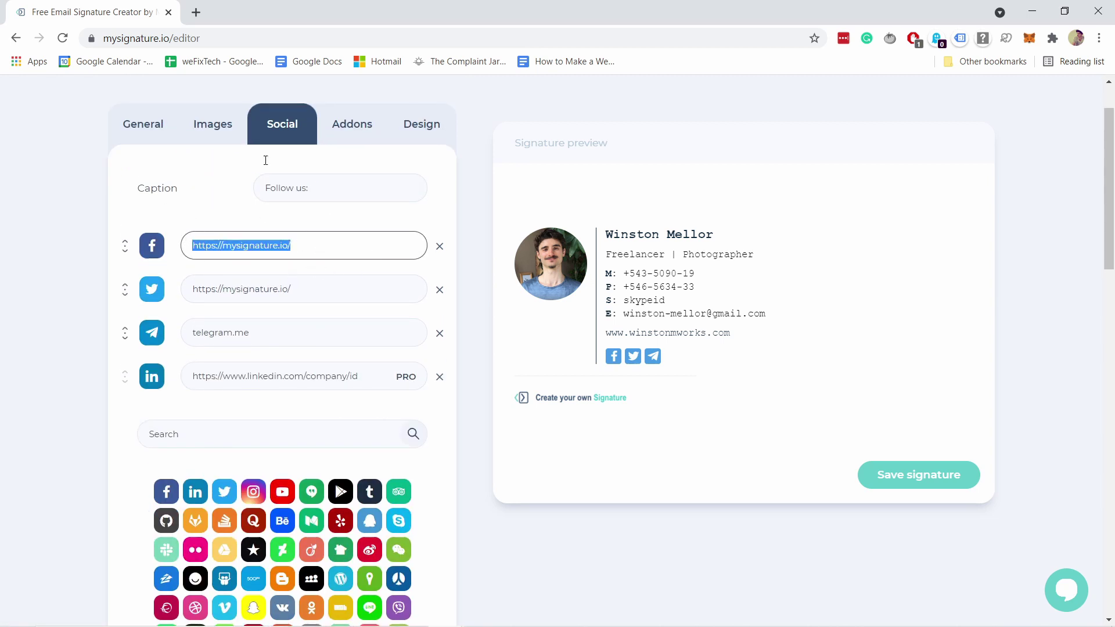
pyautogui.scroll(1, 256, 254)
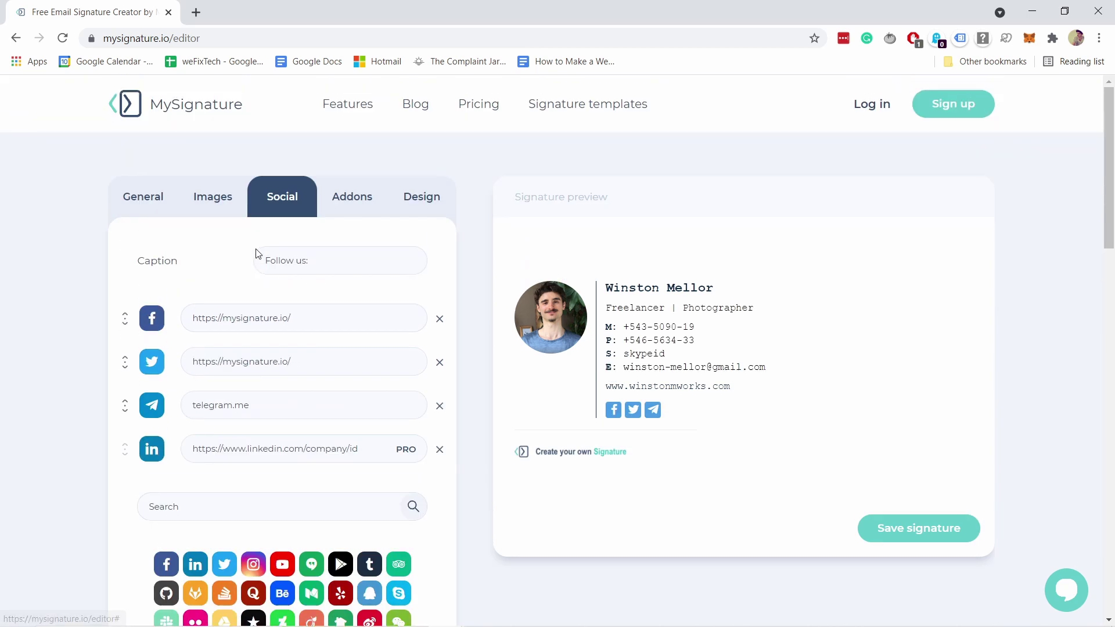
# - Remove the Kind regards sign-off add-on so no closing line shows in the preview
pyautogui.click(346, 199)
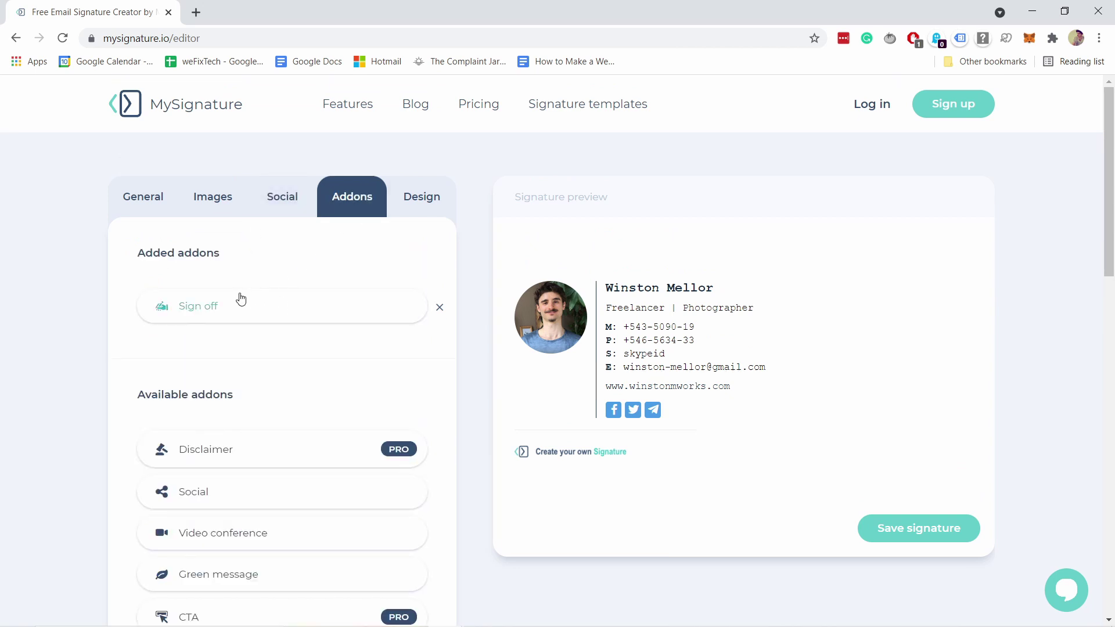
pyautogui.scroll(-1, 192, 331)
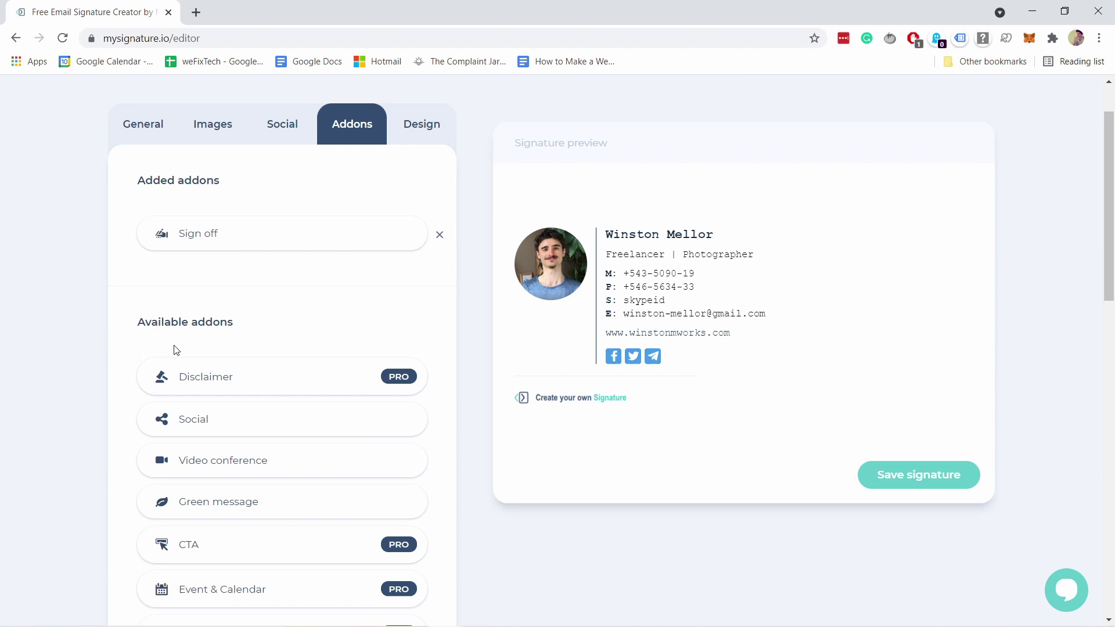
pyautogui.click(439, 236)
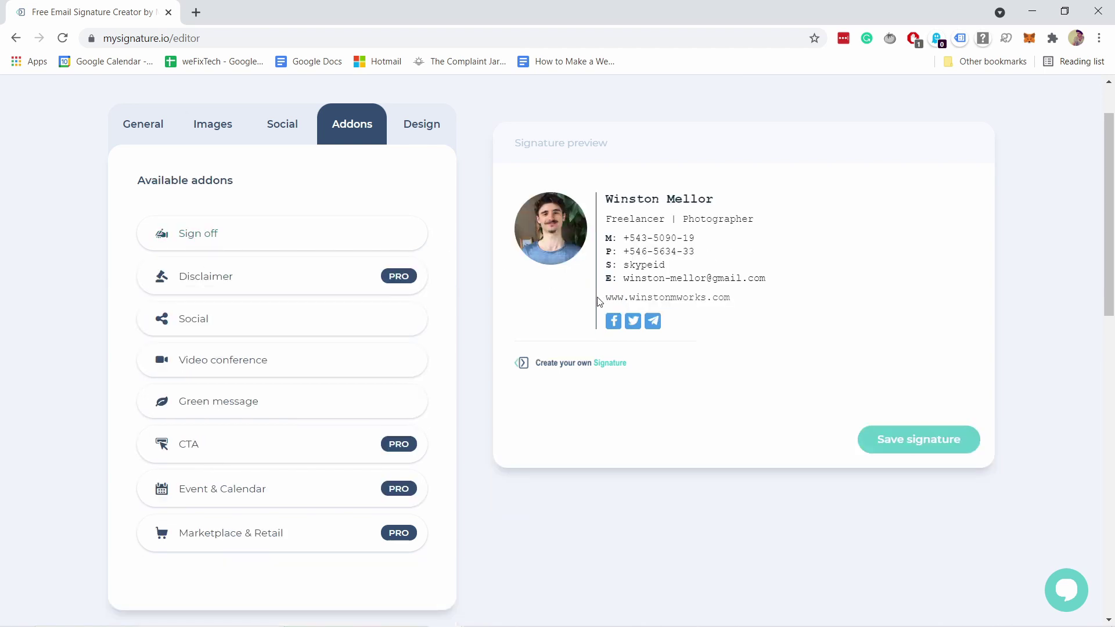
pyautogui.click(370, 223)
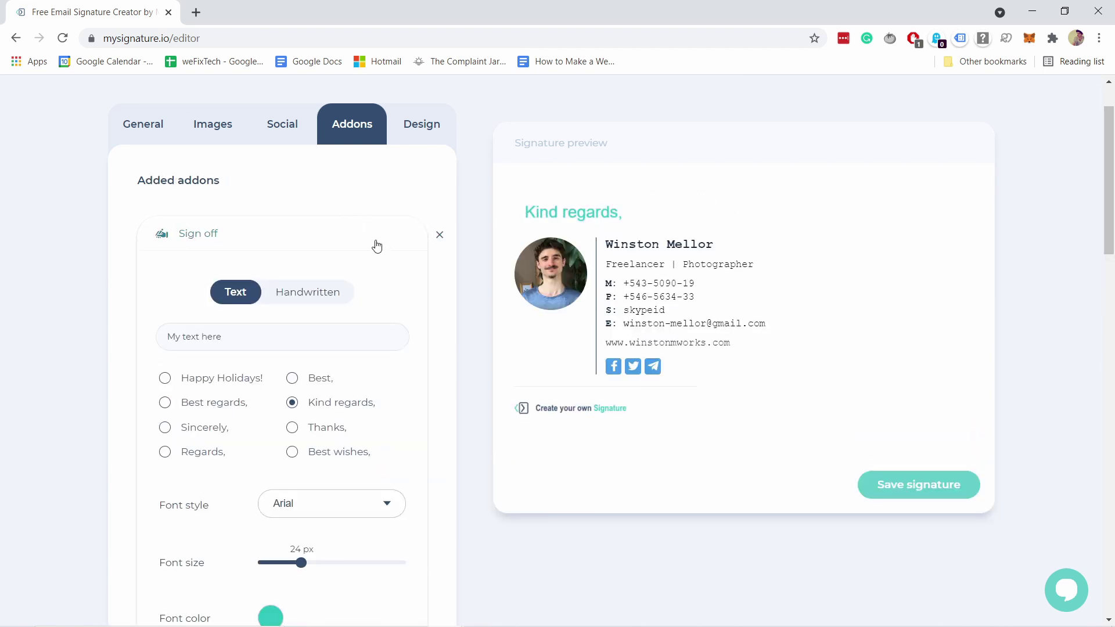
pyautogui.click(439, 235)
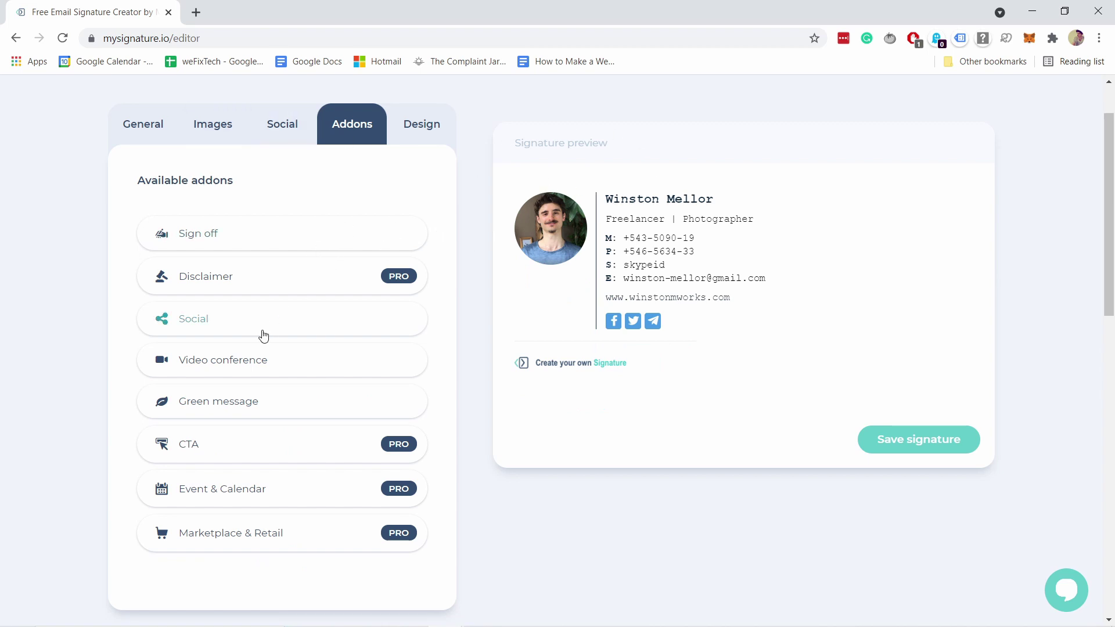
pyautogui.click(233, 366)
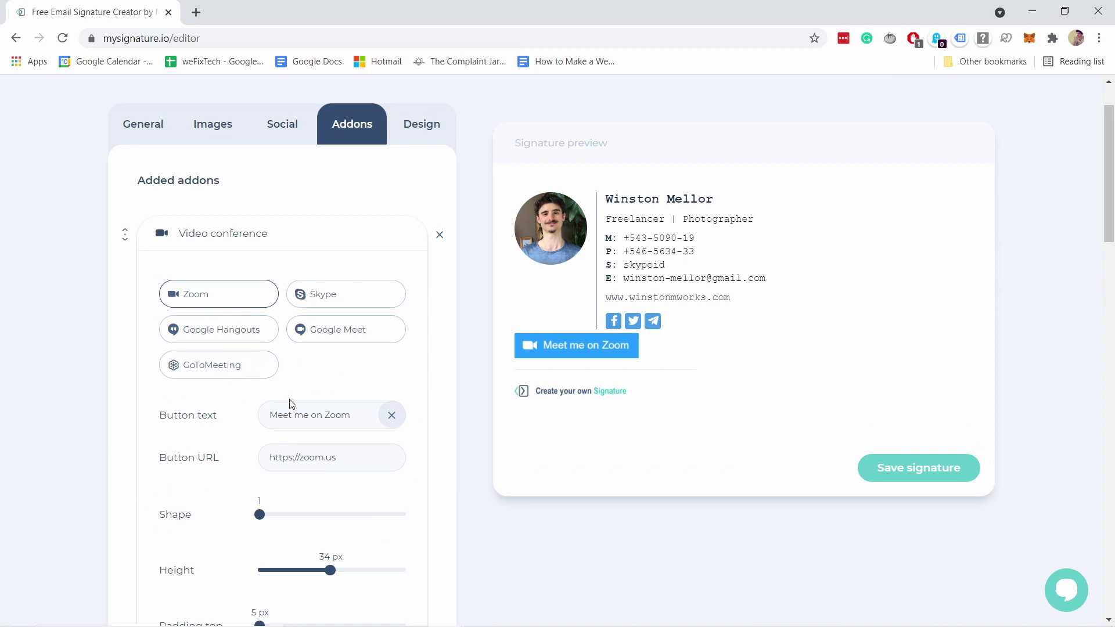
pyautogui.click(344, 294)
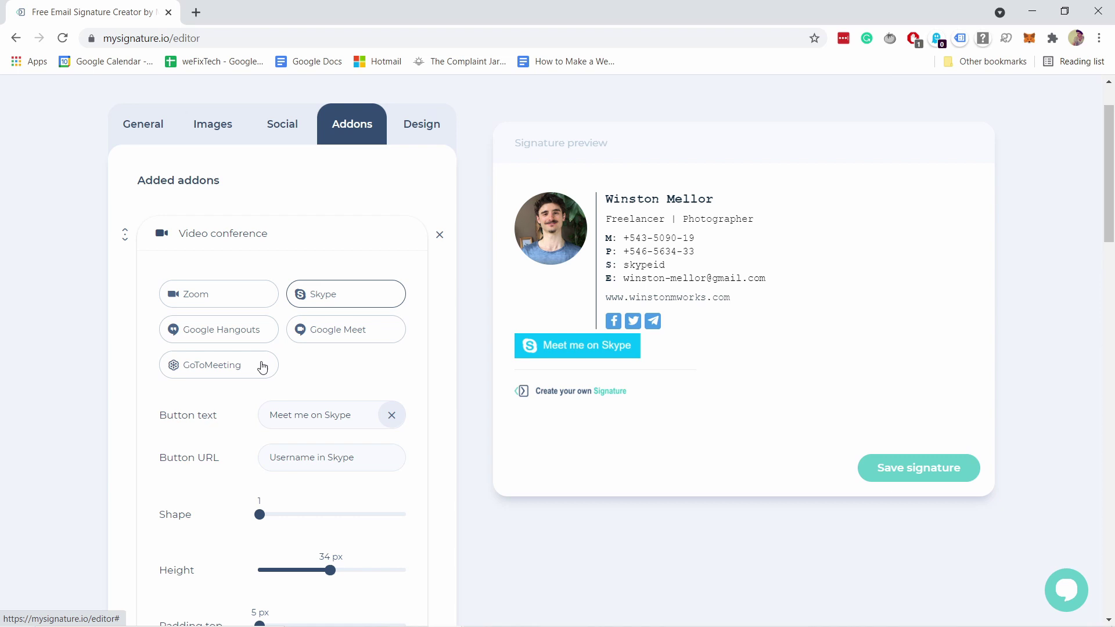
pyautogui.click(202, 300)
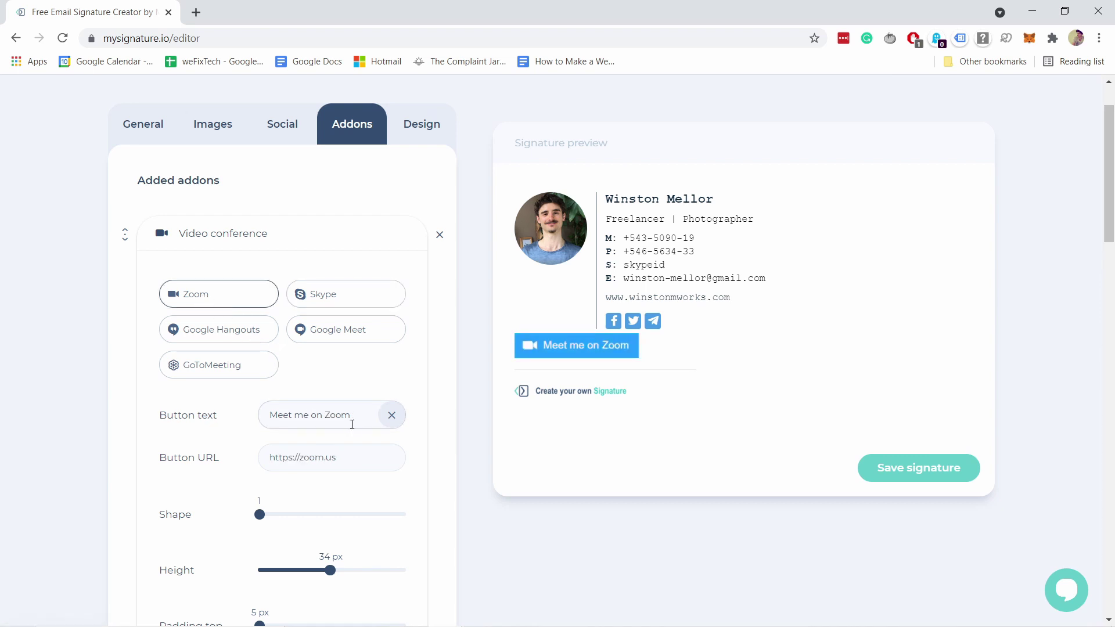
pyautogui.click(319, 456)
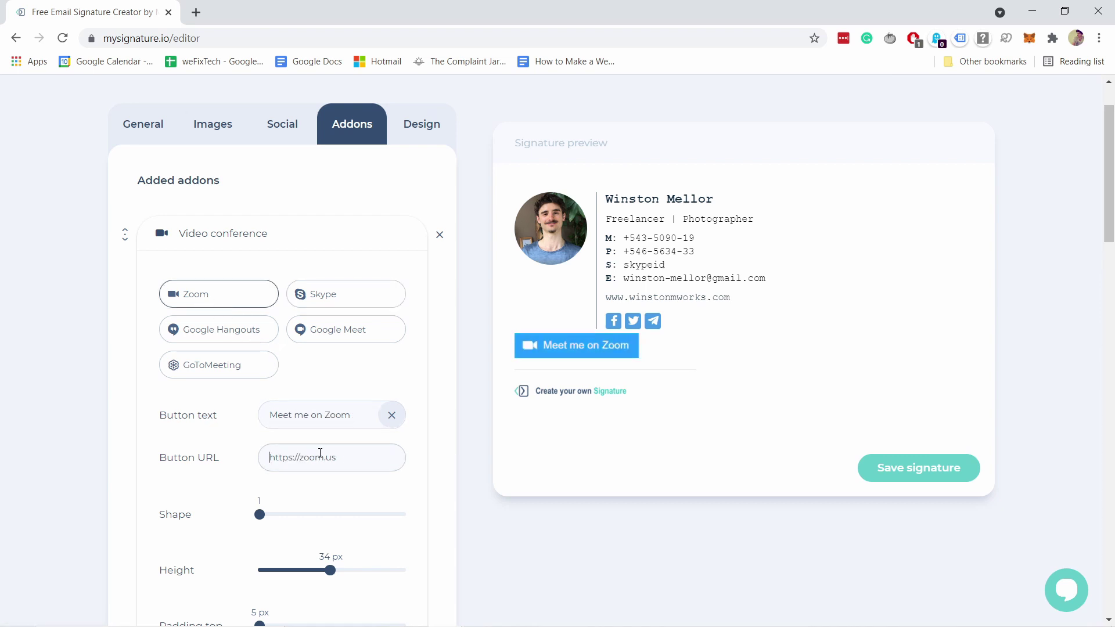
# - Keep the Zoom button square with 12 px top padding and default colours
pyautogui.scroll(-1, 348, 459)
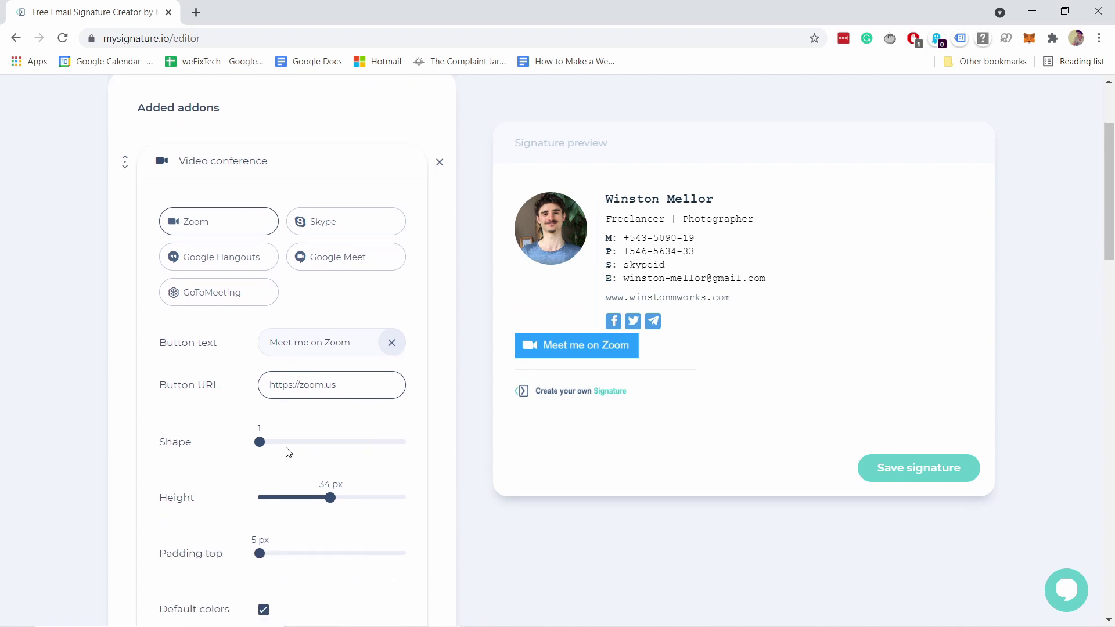
pyautogui.moveTo(261, 443); pyautogui.dragTo(468, 441)
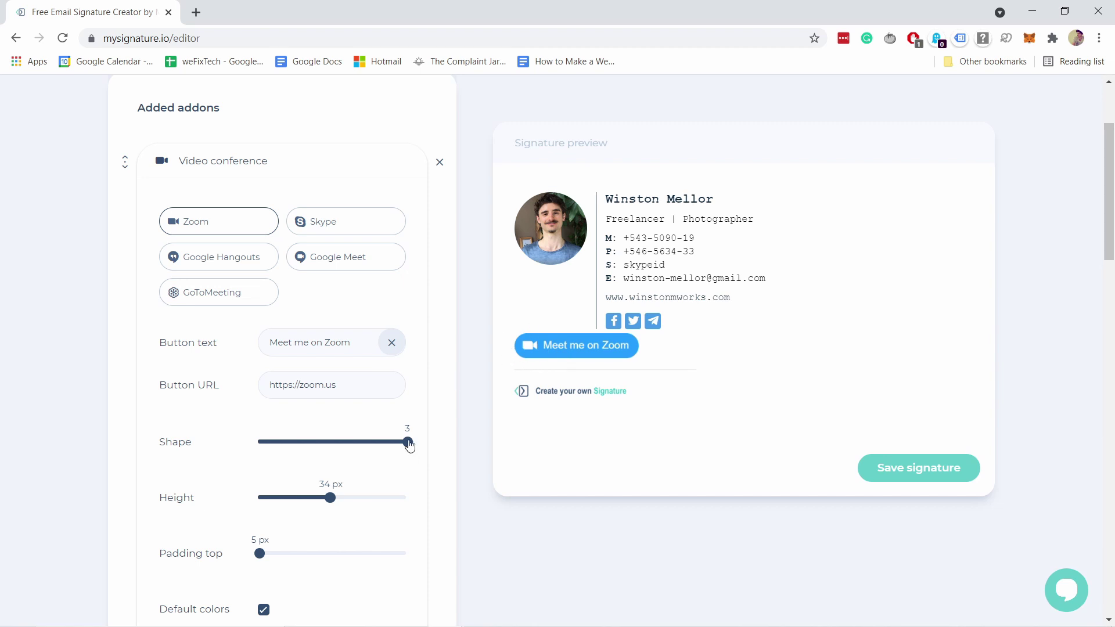
pyautogui.moveTo(408, 443); pyautogui.dragTo(290, 441)
pyautogui.scroll(-1, 267, 424)
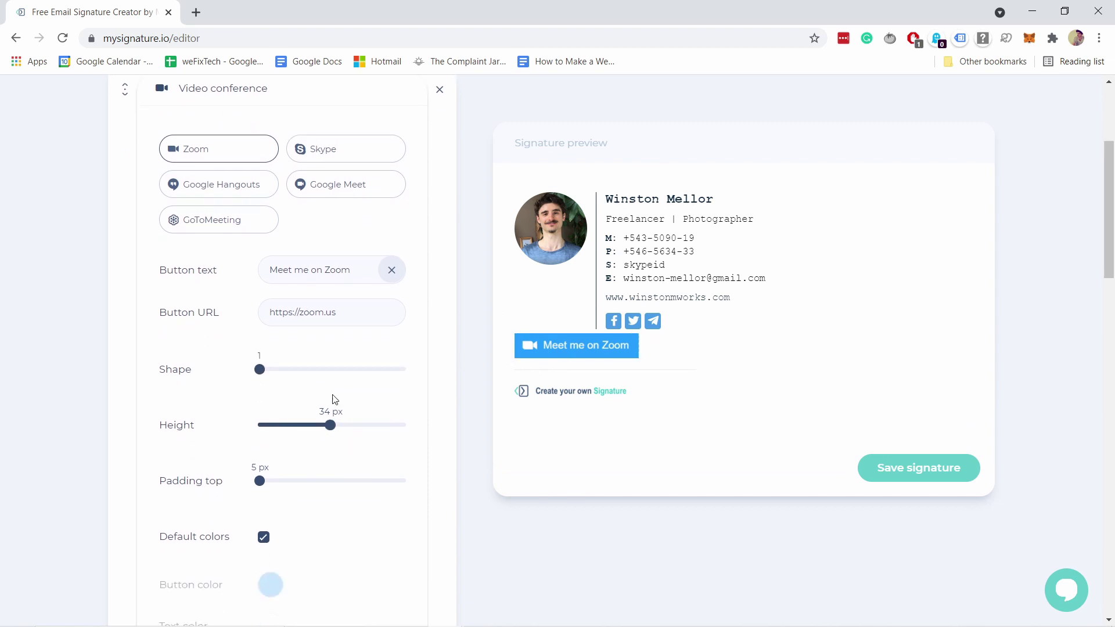
pyautogui.scroll(-1, 276, 480)
pyautogui.moveTo(261, 409); pyautogui.dragTo(301, 414)
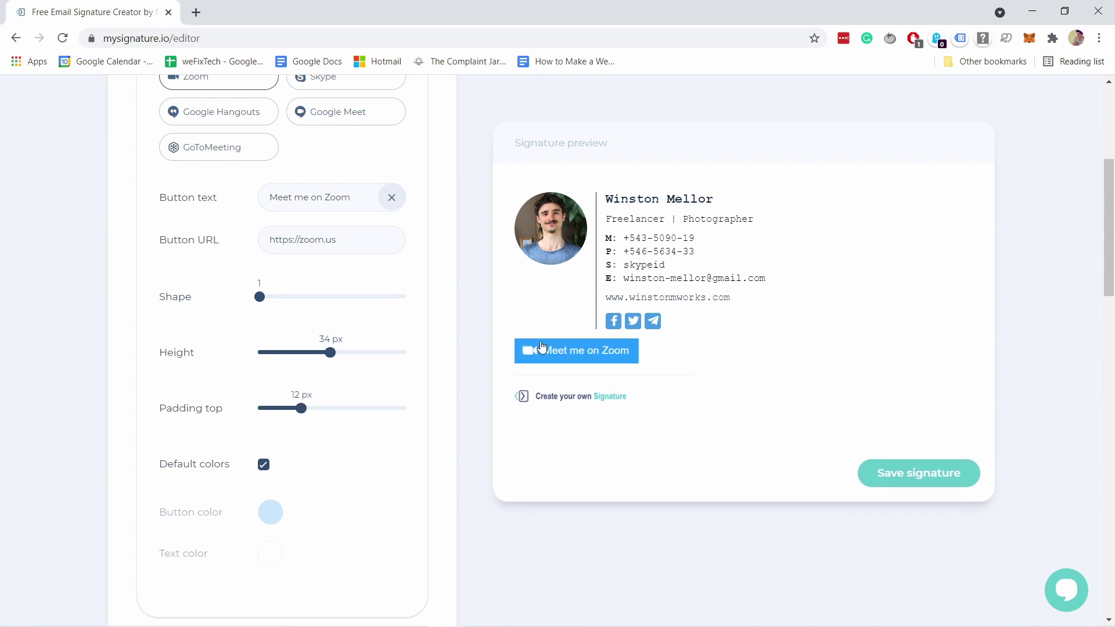
pyautogui.click(266, 467)
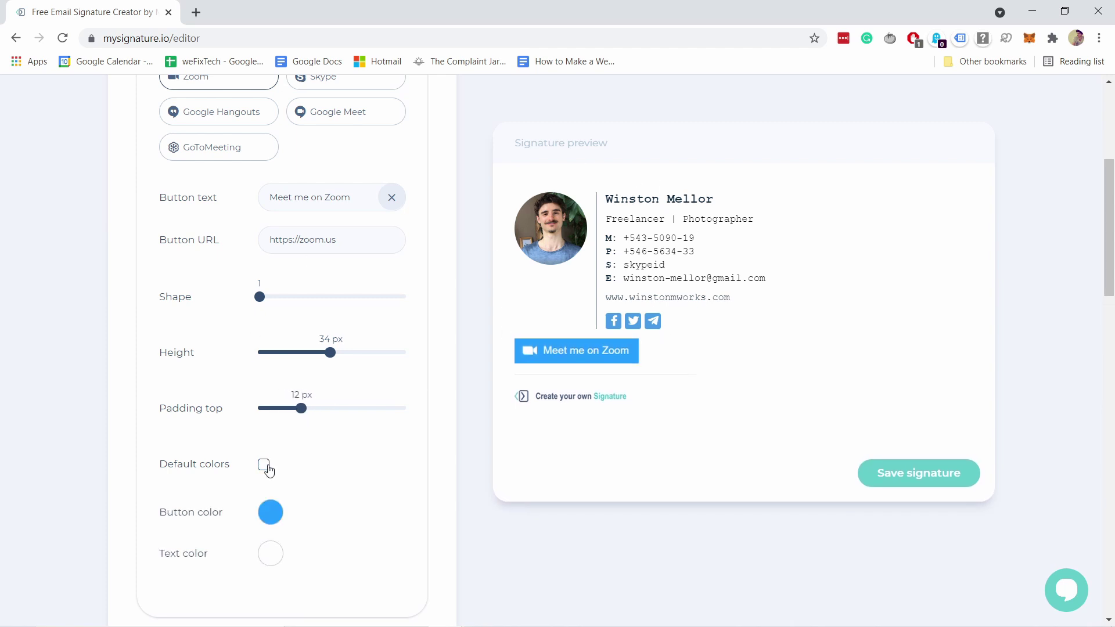
pyautogui.click(265, 466)
pyautogui.click(264, 466)
pyautogui.click(264, 465)
pyautogui.scroll(5, 378, 362)
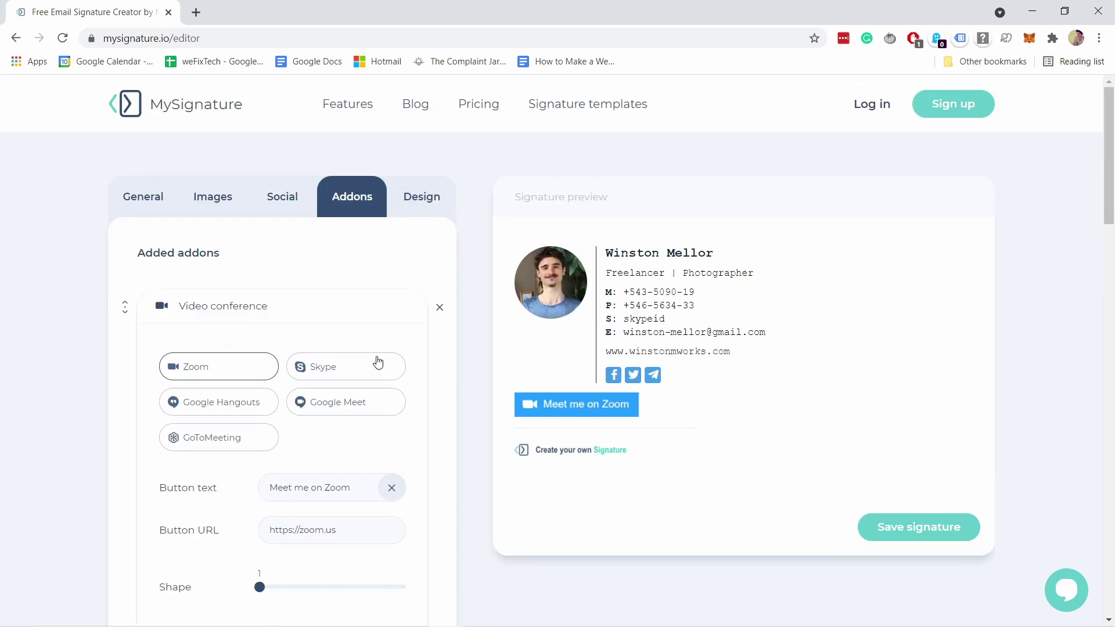
# - On the Design tab, set the font family to Verdana after trying Arial Black
pyautogui.click(415, 199)
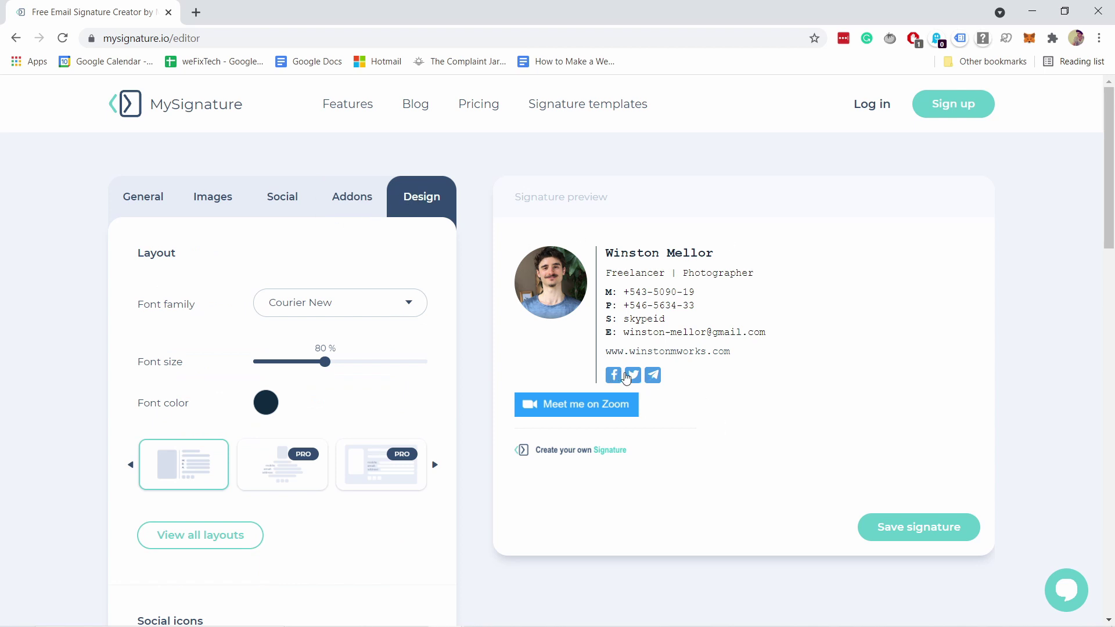
pyautogui.scroll(-1, 324, 295)
pyautogui.scroll(-1, 324, 294)
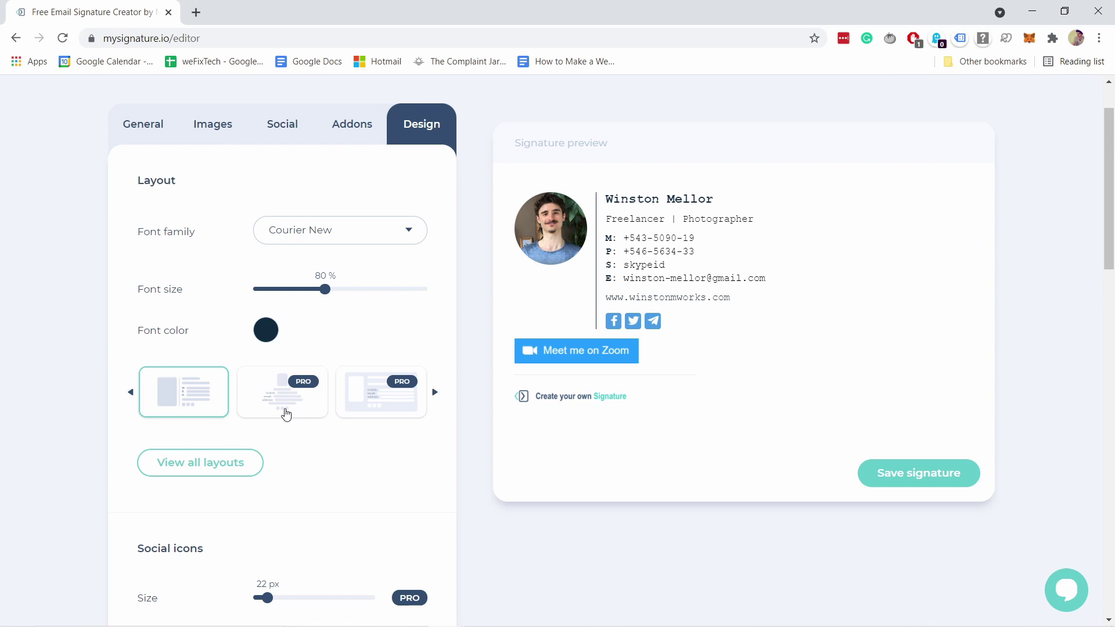
pyautogui.scroll(-2, 305, 444)
pyautogui.scroll(2, 323, 378)
pyautogui.click(324, 248)
pyautogui.scroll(-4, 331, 313)
pyautogui.scroll(4, 318, 326)
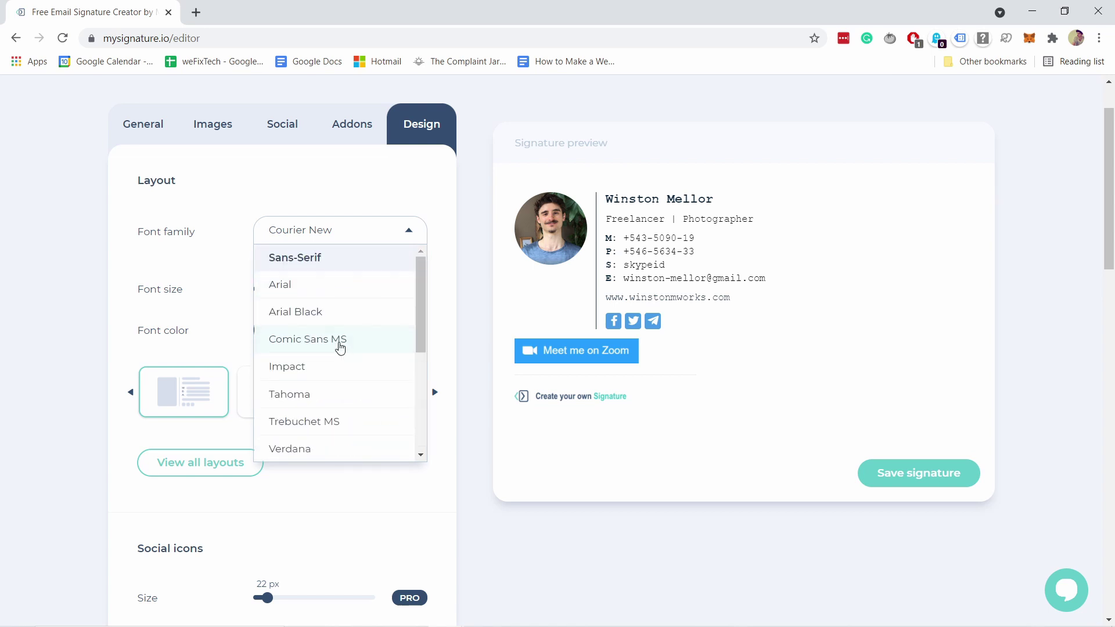
pyautogui.click(320, 312)
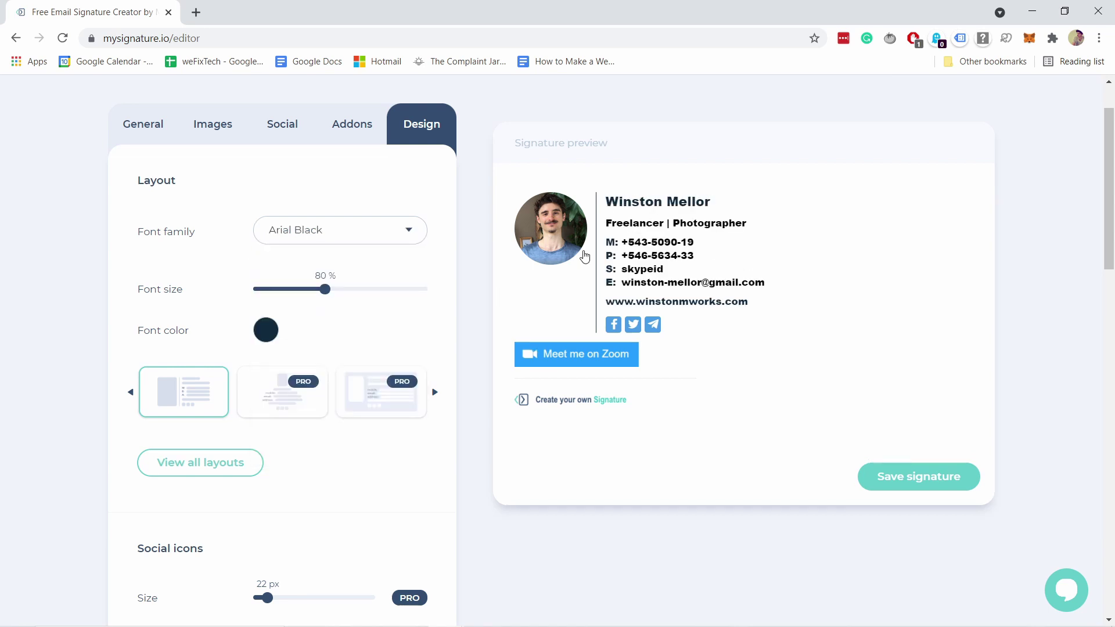
pyautogui.click(363, 243)
pyautogui.scroll(-3, 308, 308)
pyautogui.click(294, 311)
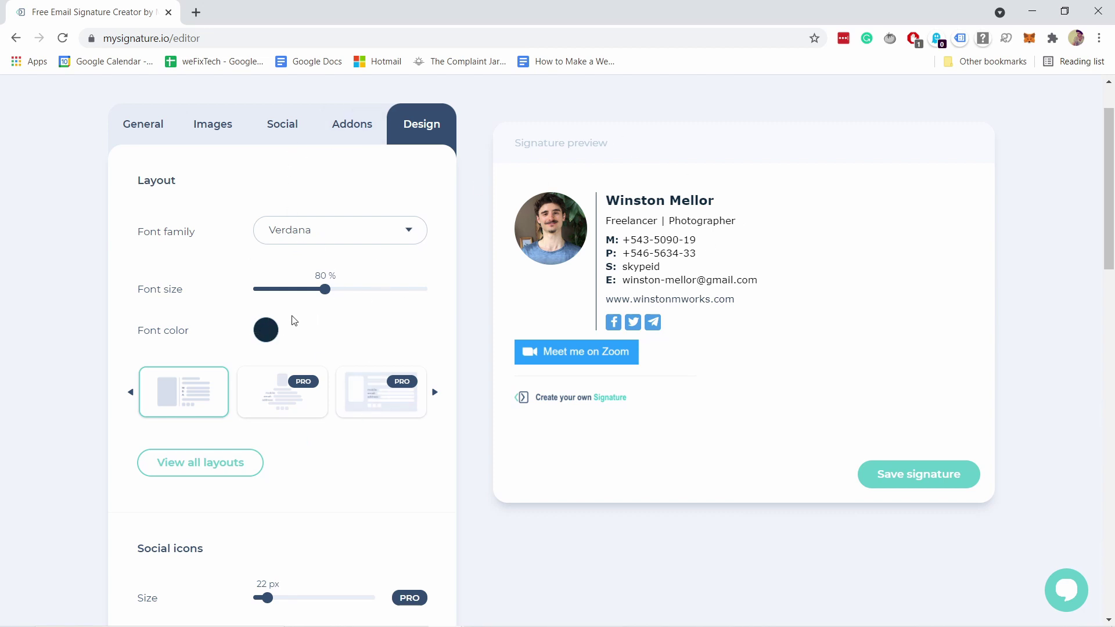
# - Leave the font colour unchanged and reselect the free first layout after previewing PRO layouts
pyautogui.scroll(-1, 297, 327)
pyautogui.click(259, 265)
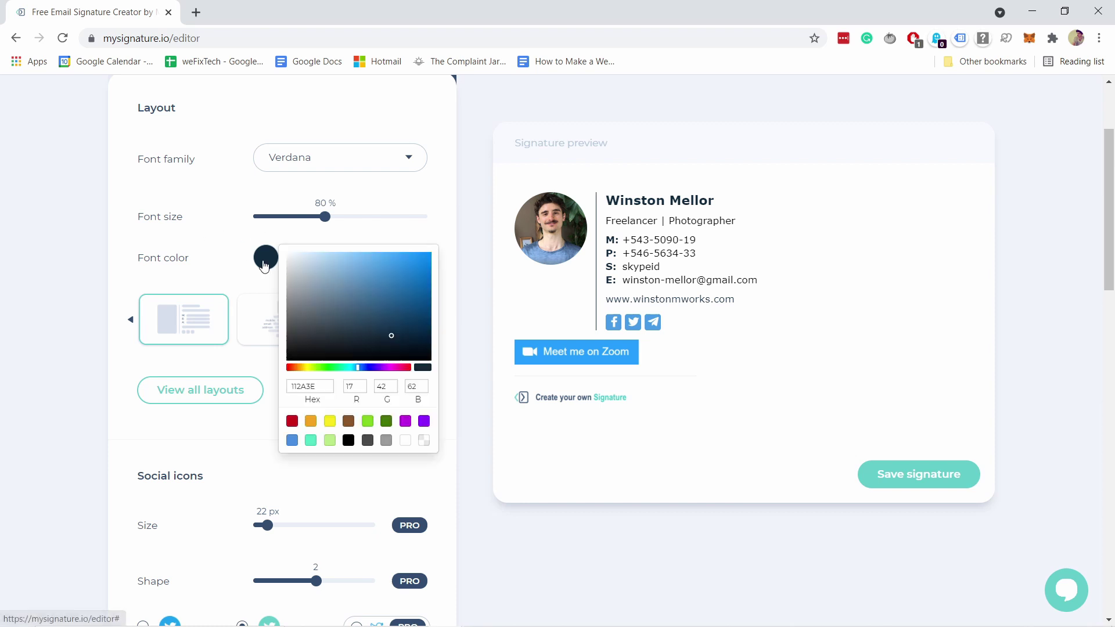
pyautogui.click(227, 279)
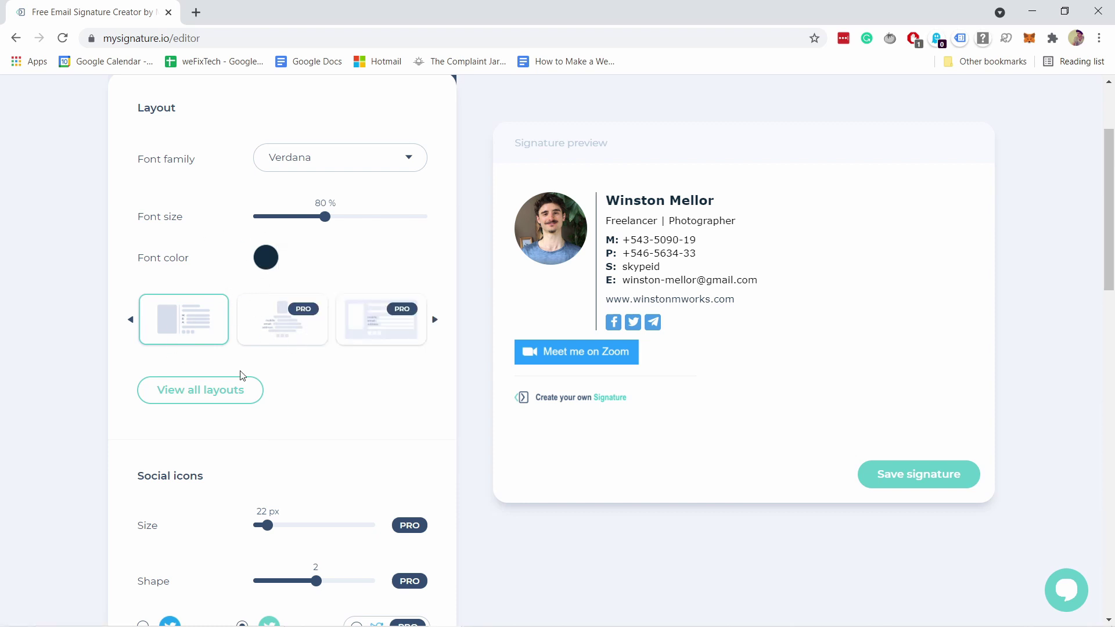
pyautogui.click(270, 329)
pyautogui.click(383, 334)
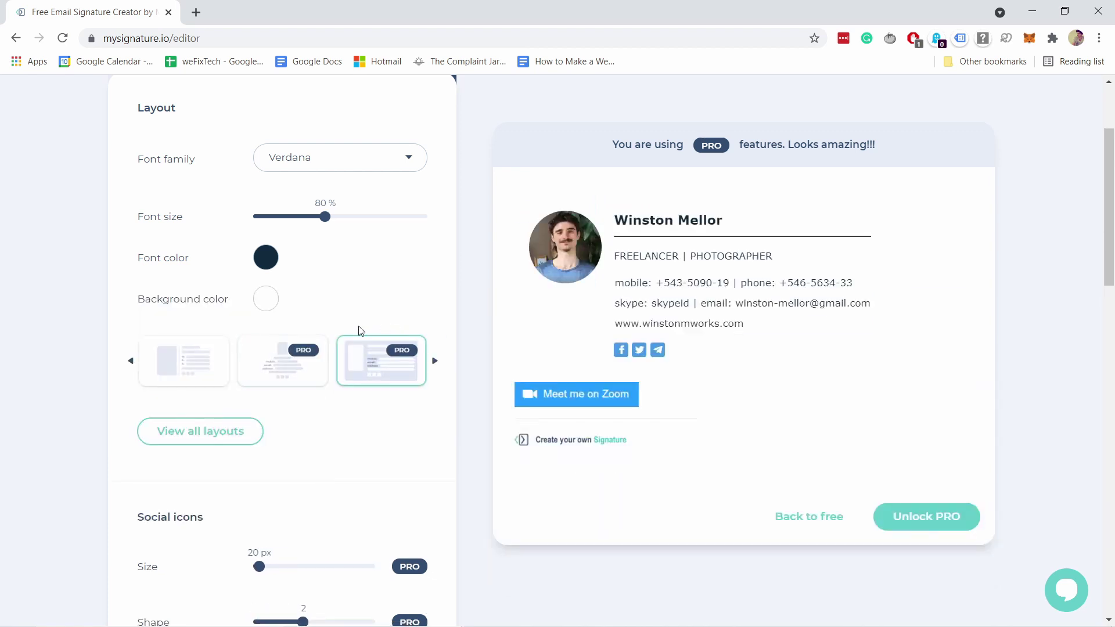
pyautogui.click(193, 364)
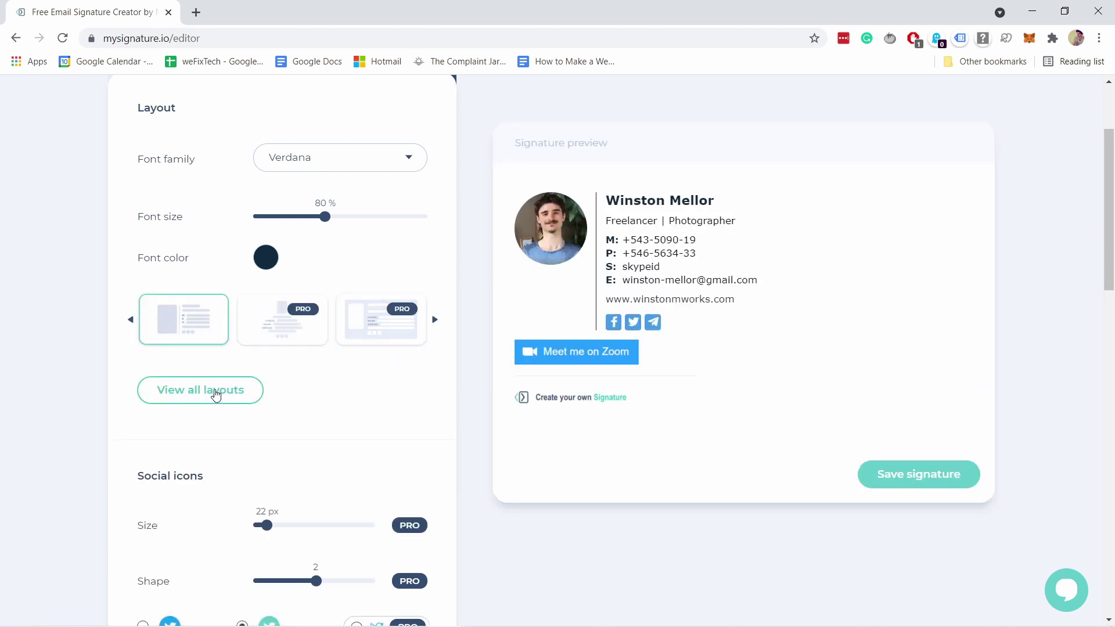
pyautogui.click(218, 392)
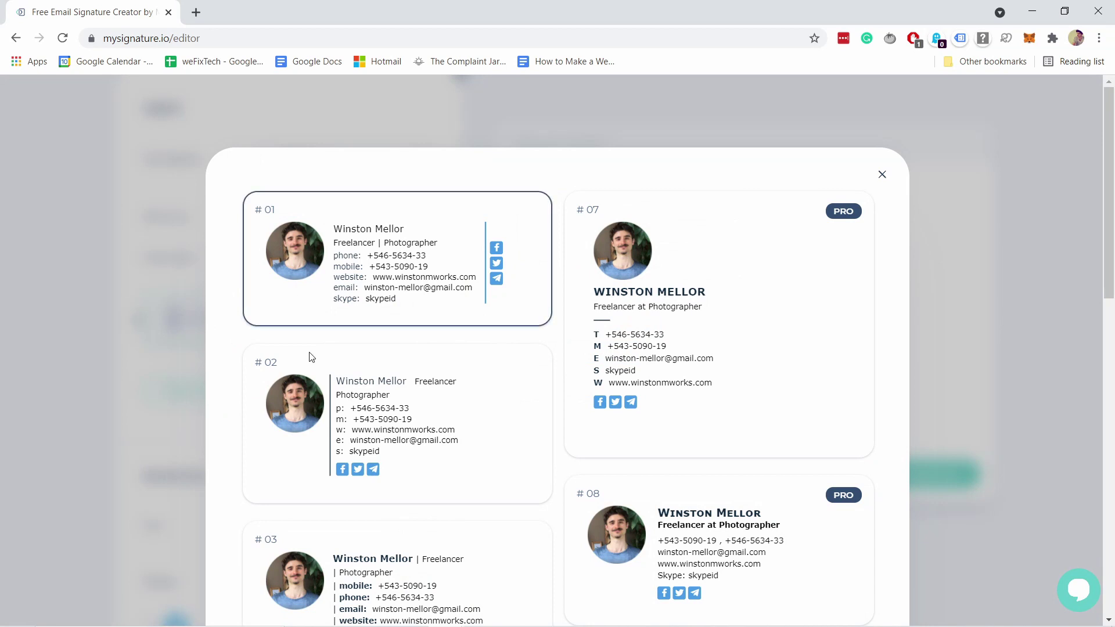
pyautogui.scroll(-1, 672, 262)
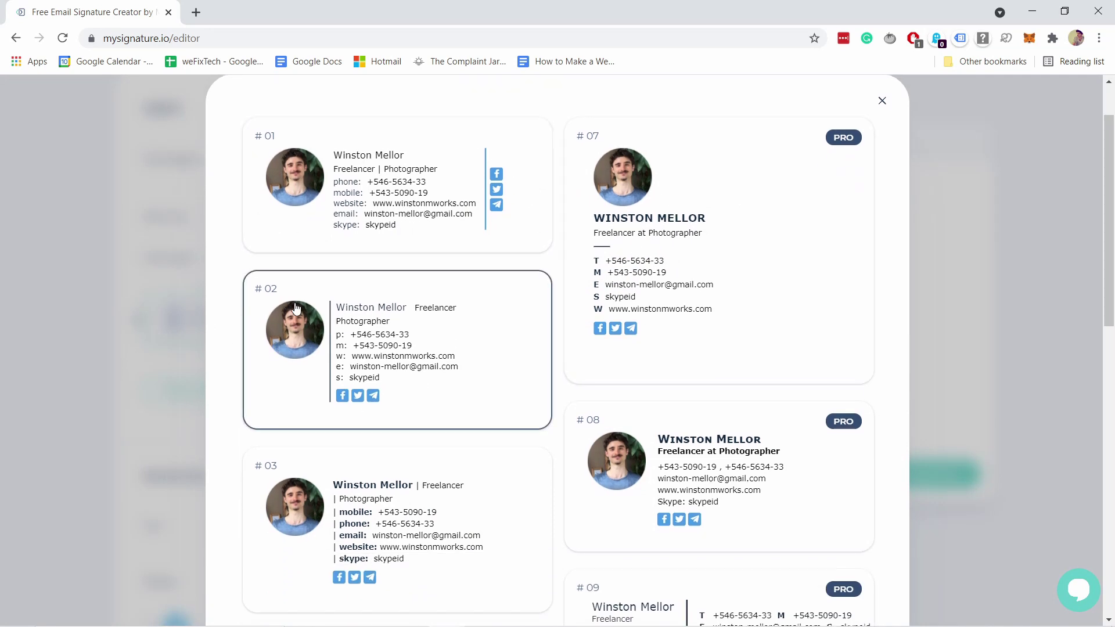
pyautogui.scroll(-2, 279, 350)
pyautogui.scroll(-3, 279, 351)
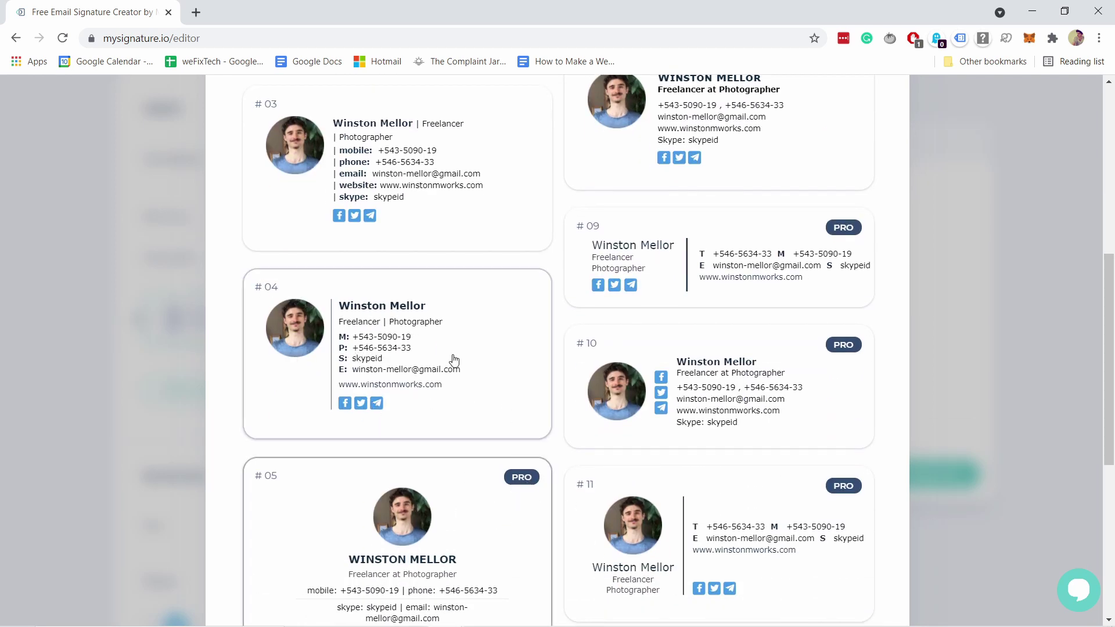
pyautogui.scroll(1, 400, 349)
pyautogui.scroll(5, 398, 360)
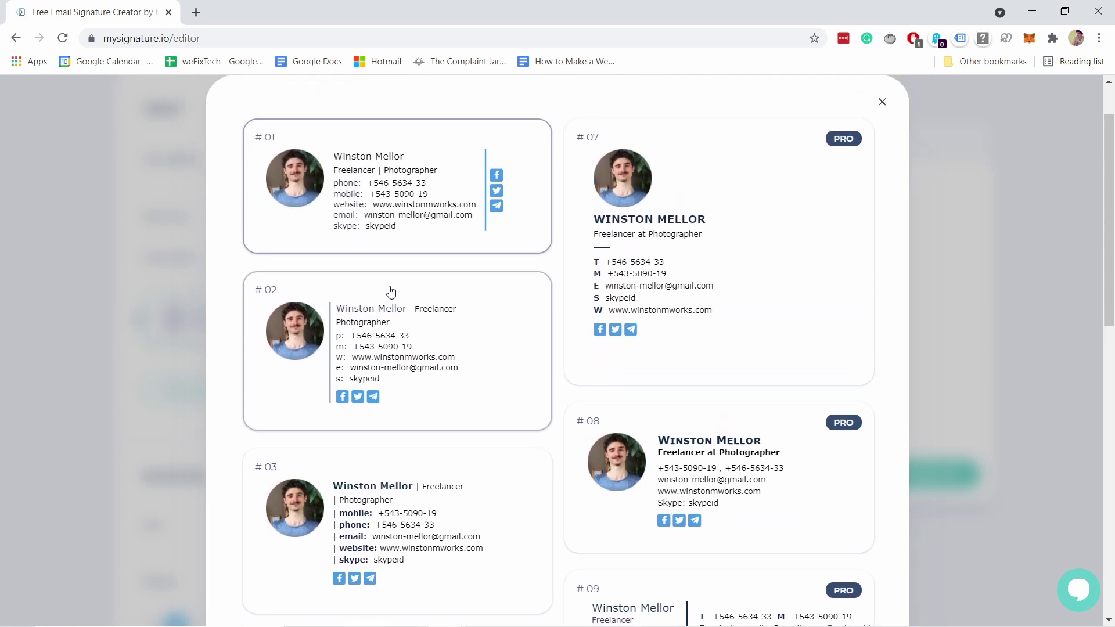
pyautogui.scroll(-1, 386, 257)
pyautogui.scroll(-2, 387, 256)
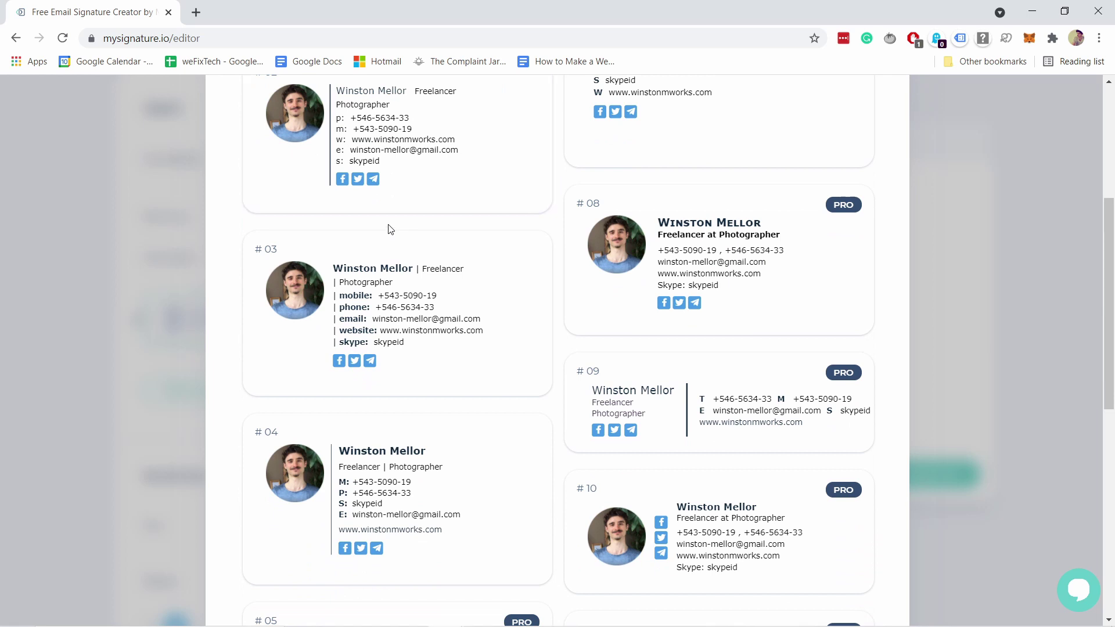
# - Apply layout #04, then give the social icons black square backgrounds with white symbols
pyautogui.click(361, 485)
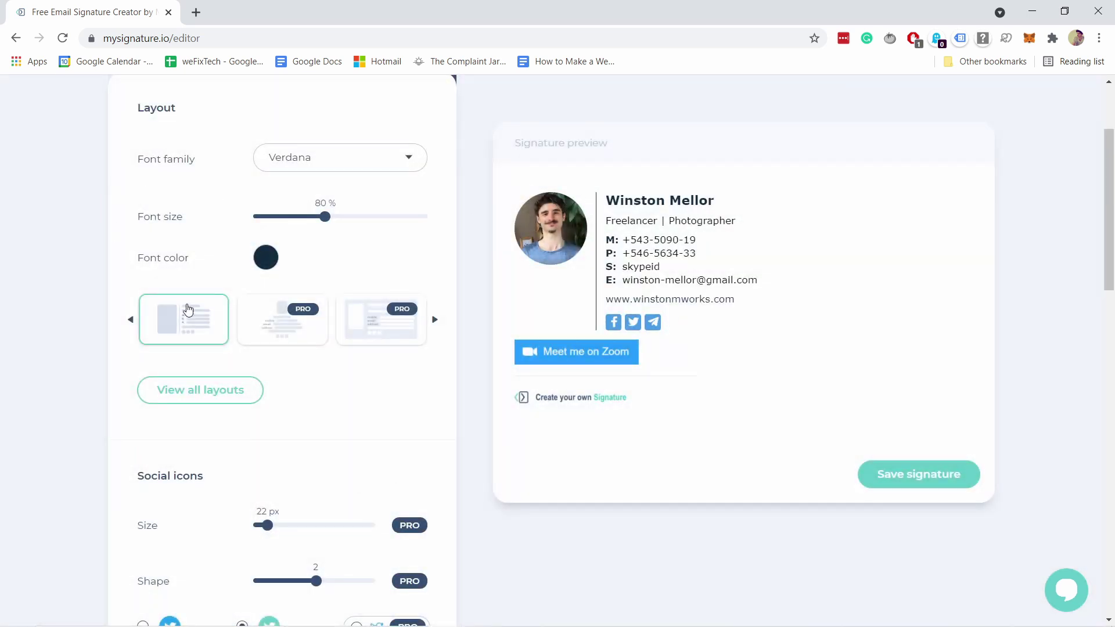
pyautogui.scroll(-3, 188, 309)
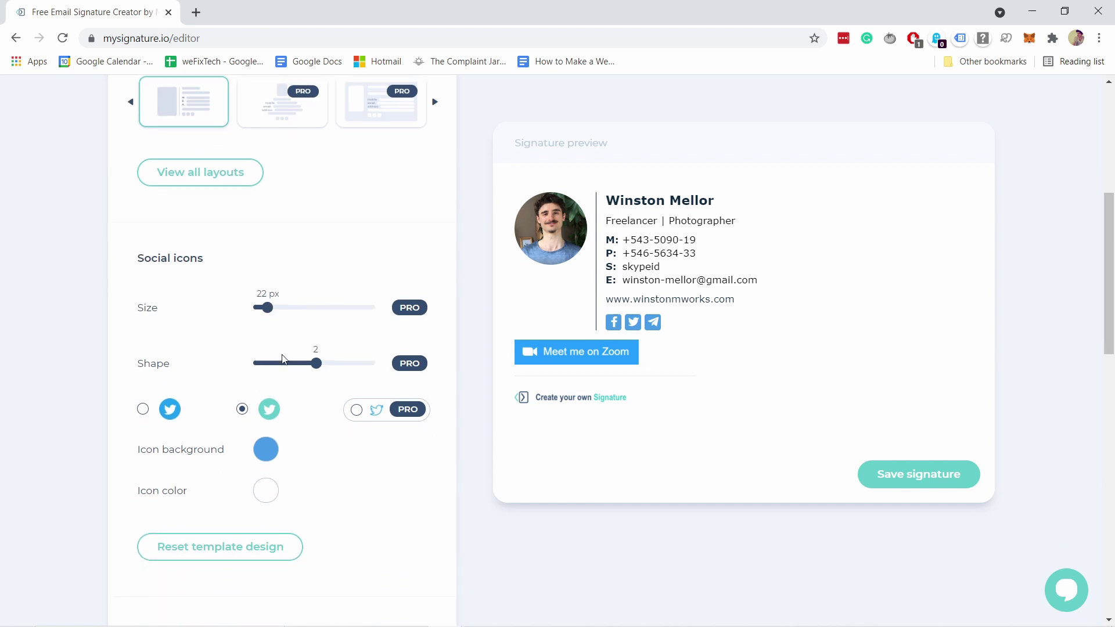
pyautogui.click(143, 410)
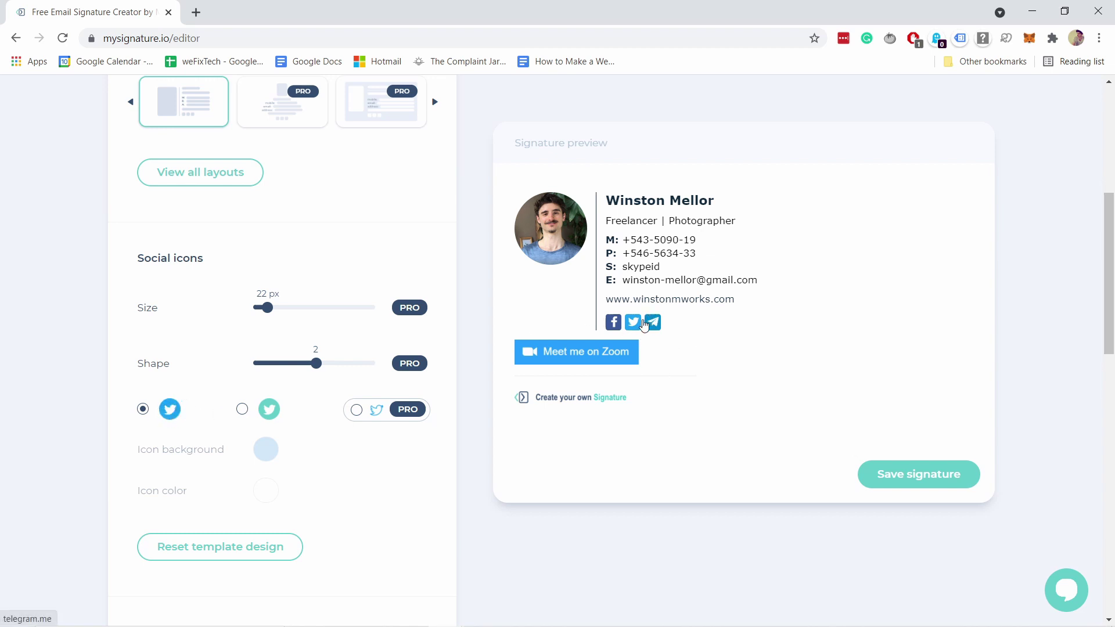
pyautogui.click(242, 409)
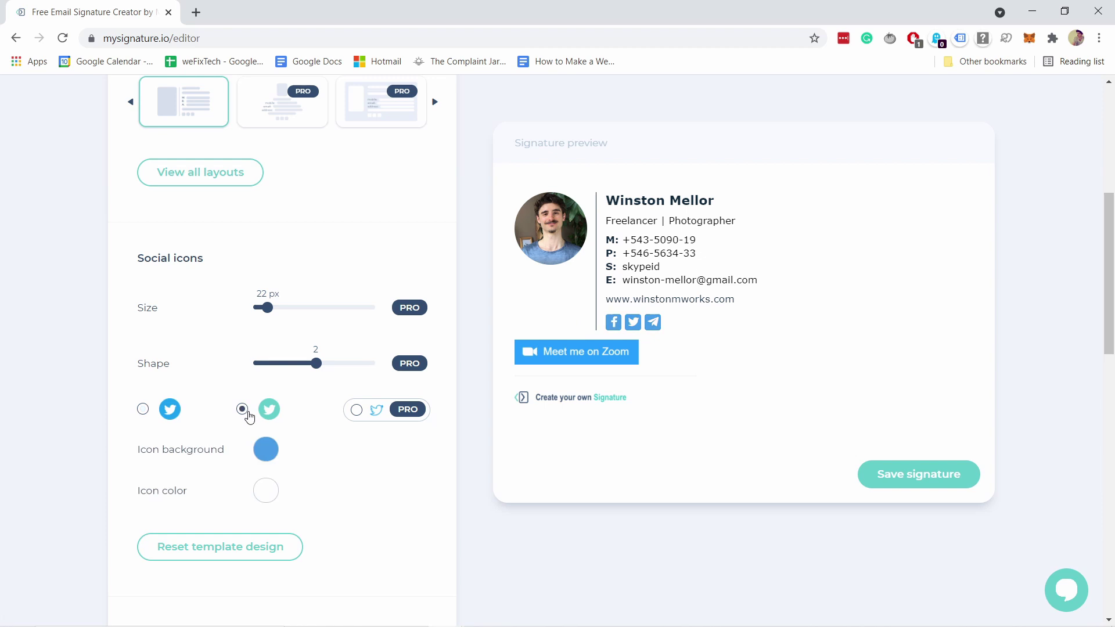
pyautogui.click(266, 449)
pyautogui.click(319, 520)
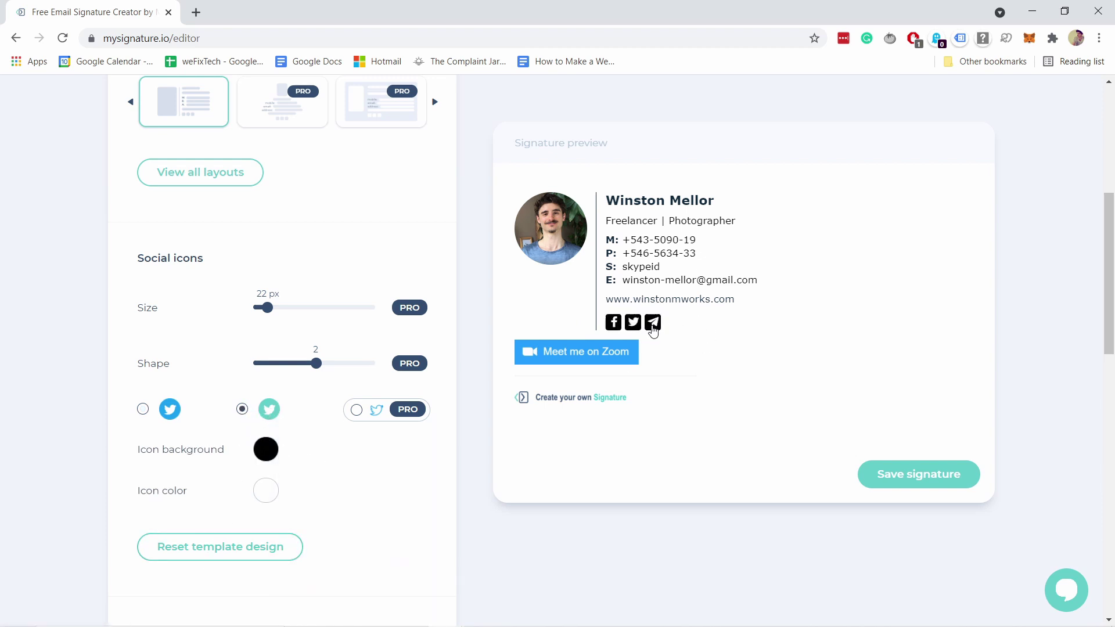
pyautogui.scroll(-2, 381, 440)
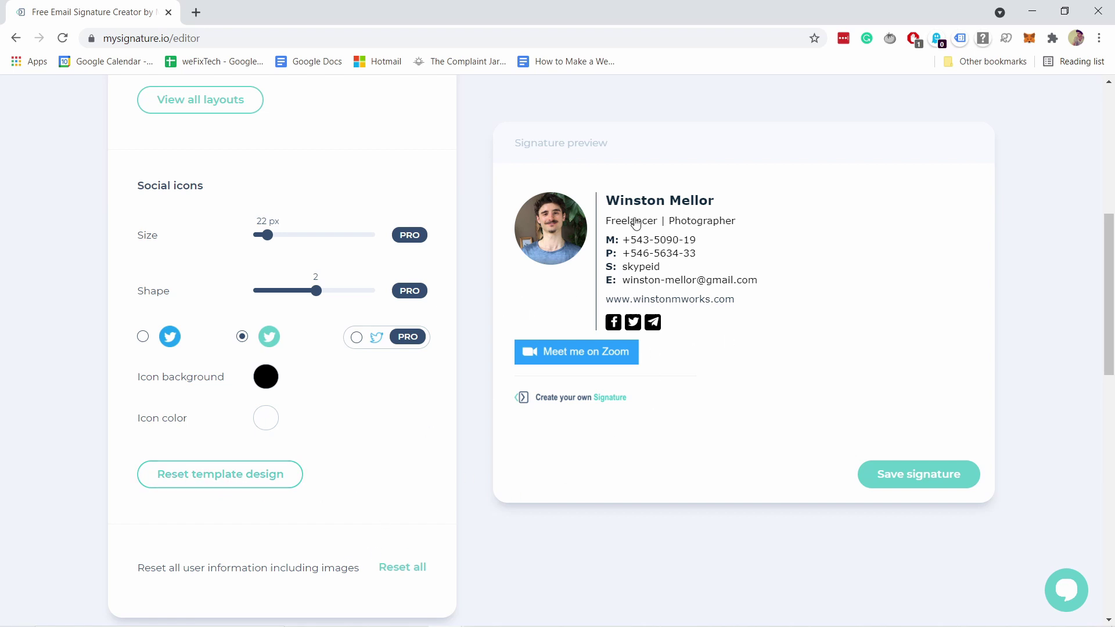
pyautogui.scroll(8, 460, 412)
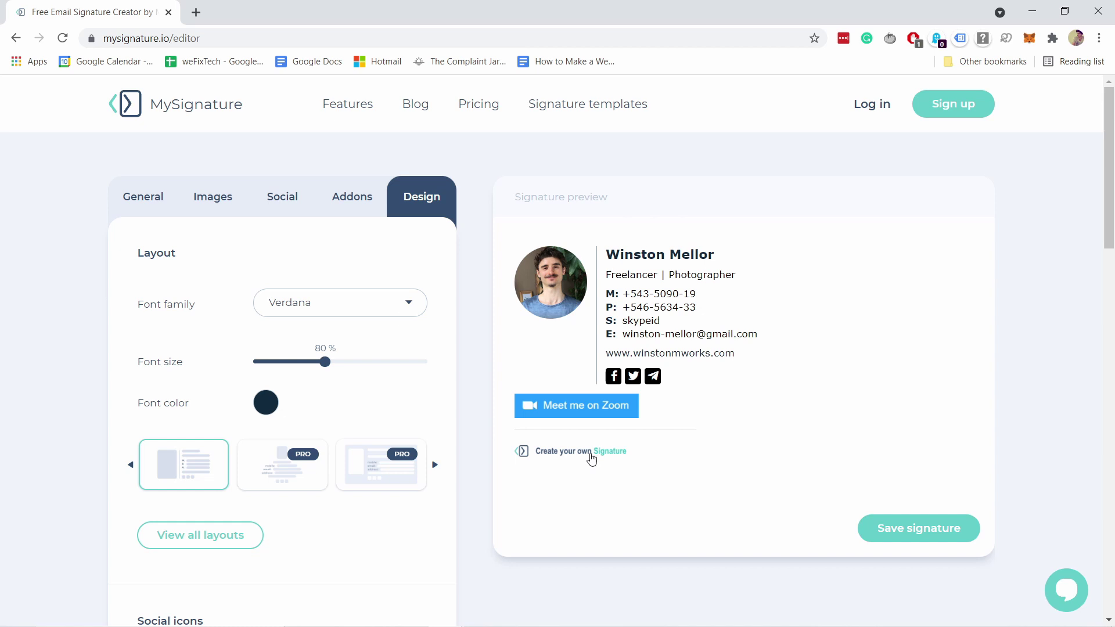
# - Save the signature and return from the account page to the saved-signatures dashboard
pyautogui.click(916, 519)
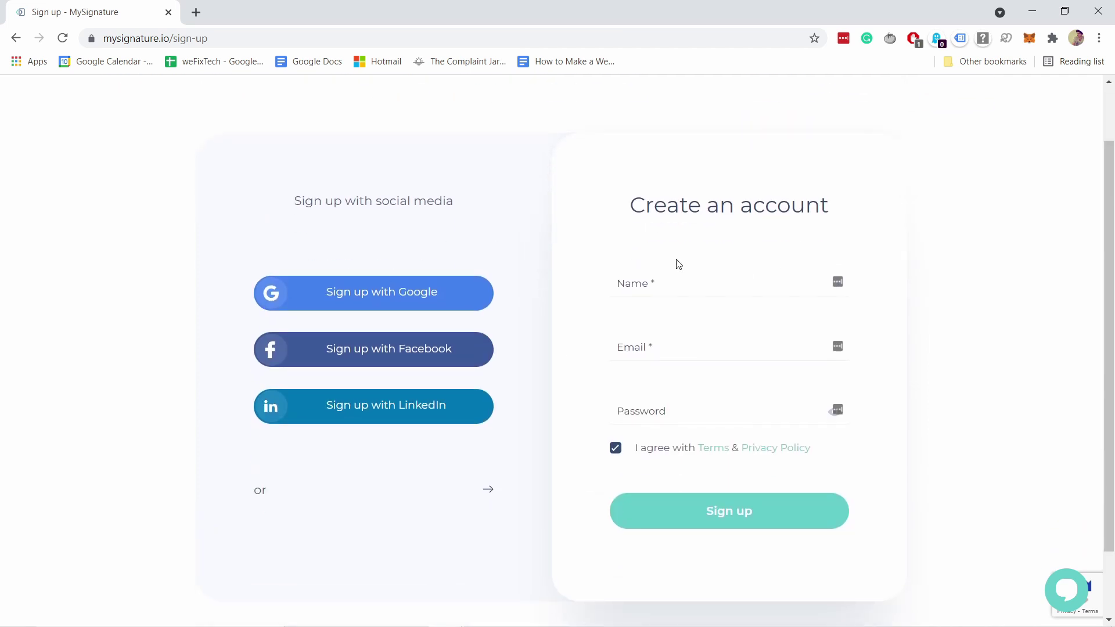
pyautogui.click(634, 286)
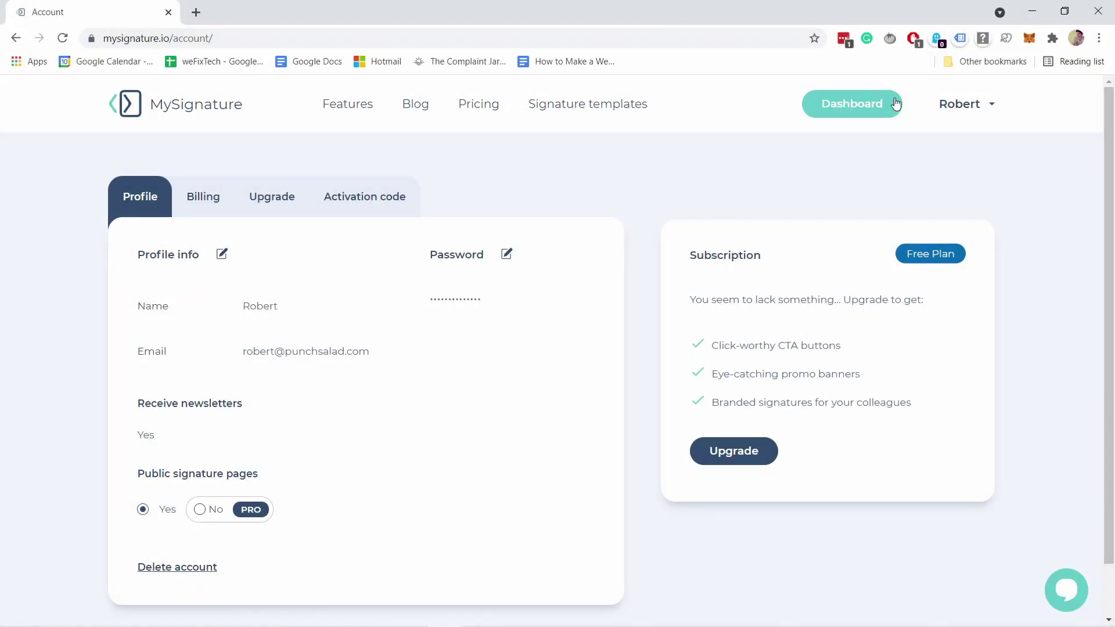
pyautogui.click(849, 105)
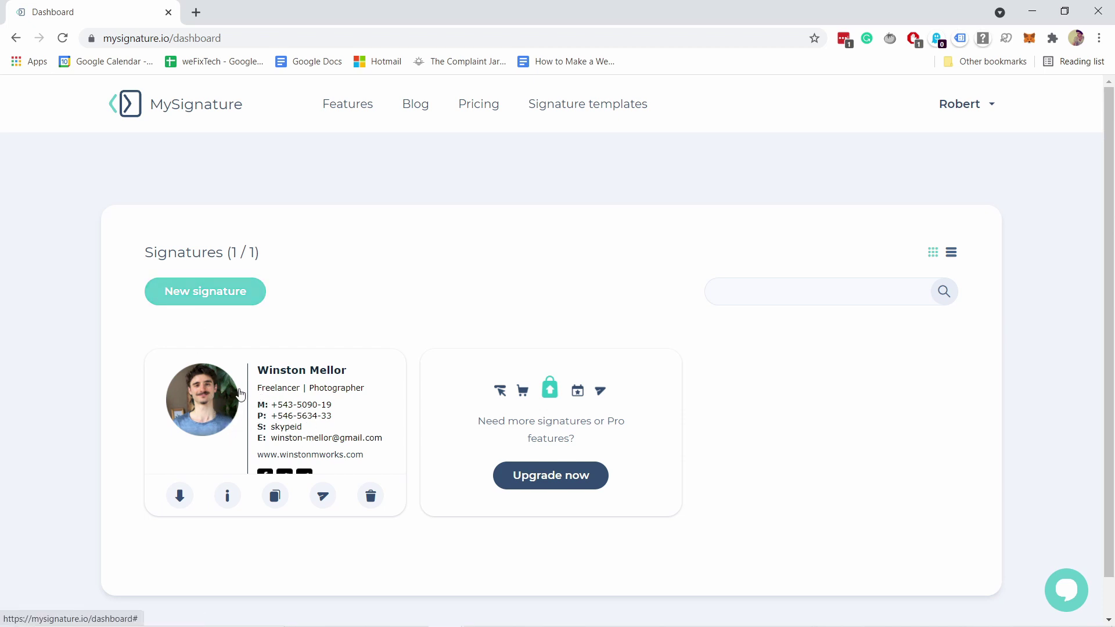
# - Open the saved signature card and save it to reach its preview page
pyautogui.click(303, 380)
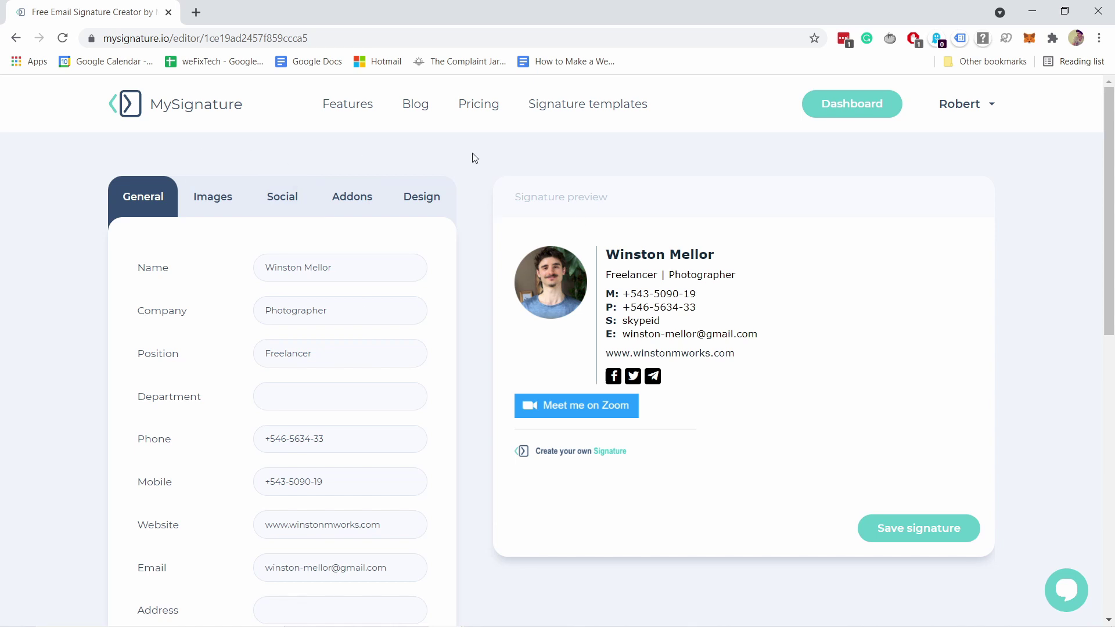
pyautogui.scroll(-1, 635, 167)
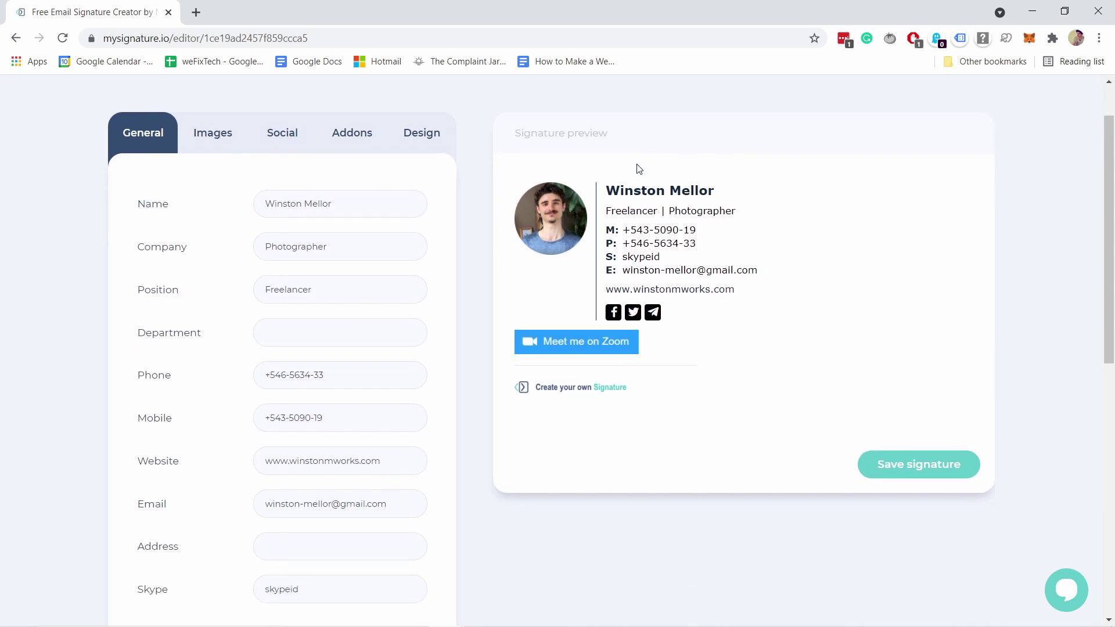
pyautogui.scroll(1, 926, 441)
pyautogui.click(925, 528)
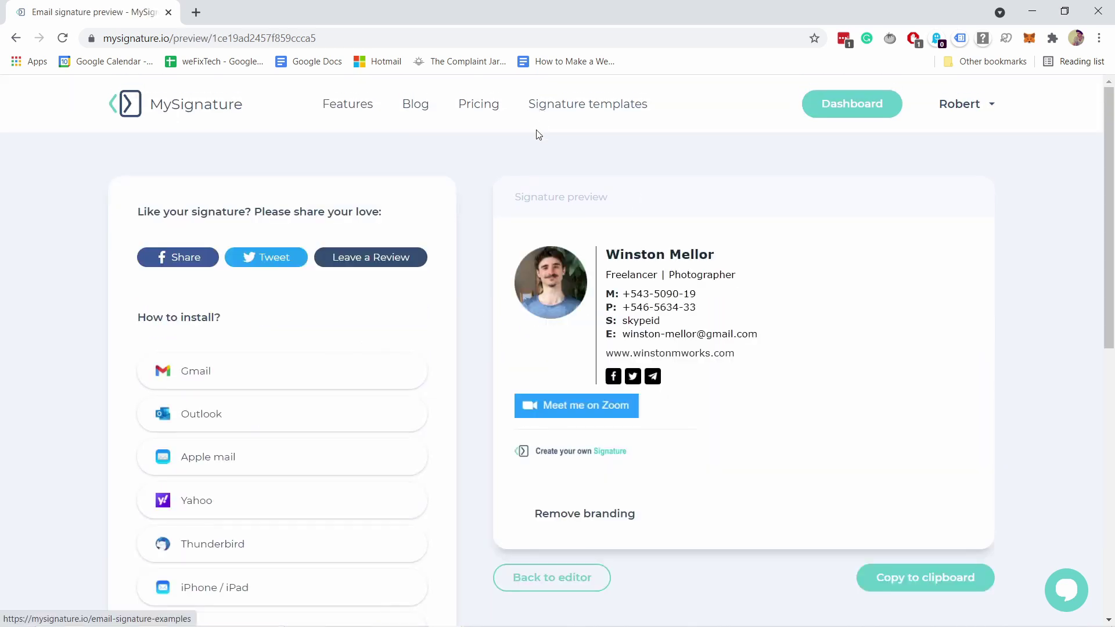
# - Copy the signature from the preview to the clipboard and bring up Outlook's mail window
pyautogui.moveTo(517, 229)
pyautogui.mouseDown()
pyautogui.moveTo(590, 316)
pyautogui.moveTo(684, 376)
pyautogui.moveTo(675, 418)
pyautogui.mouseUp()
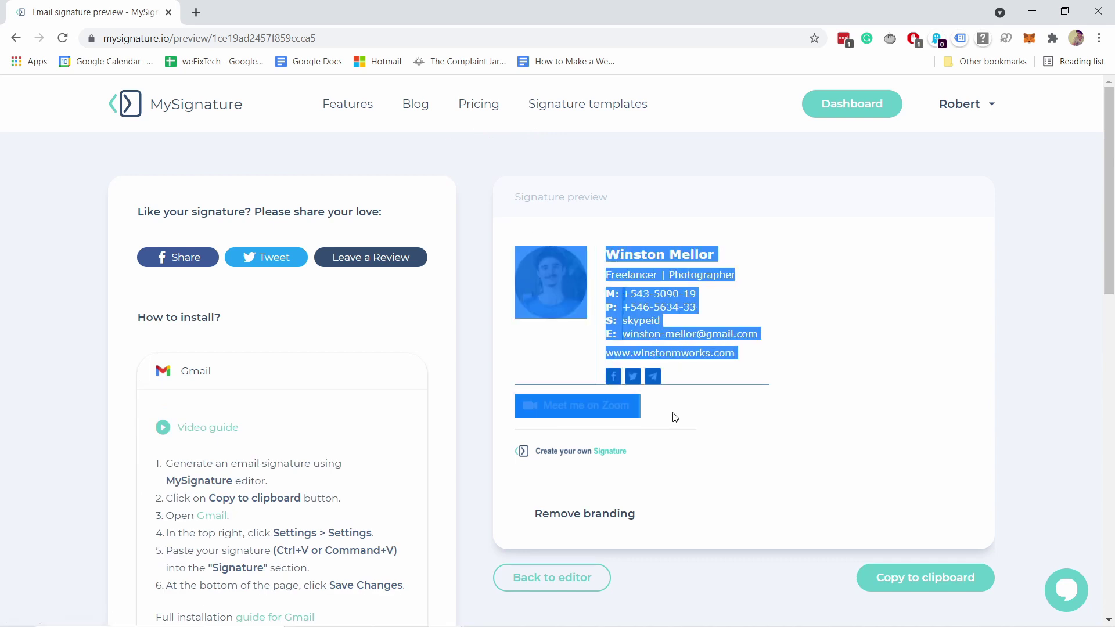
pyautogui.rightClick(622, 247)
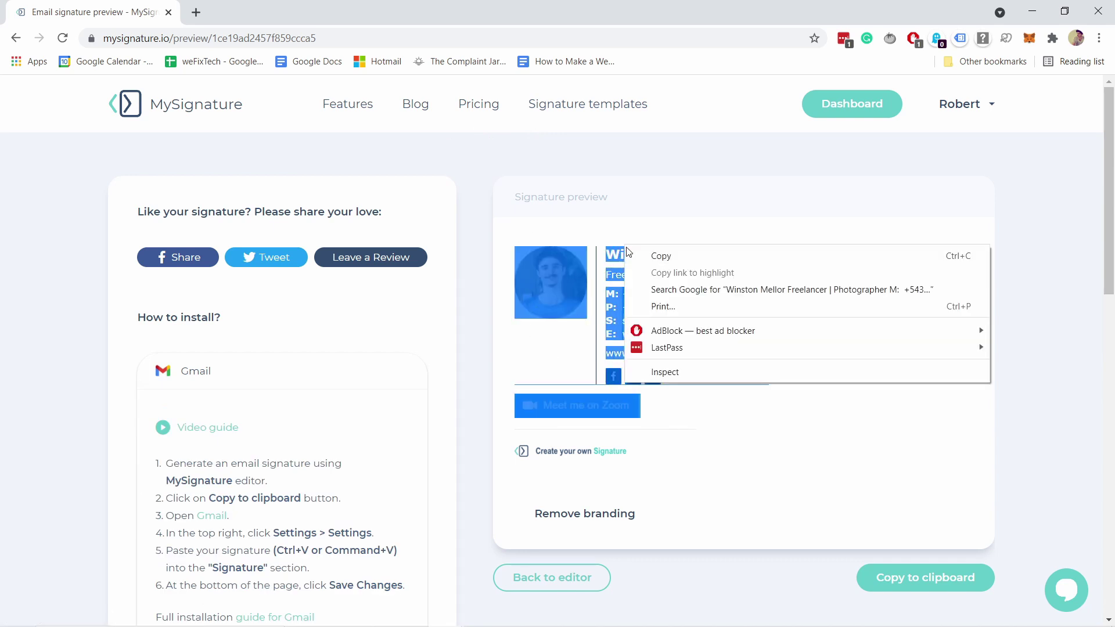
pyautogui.click(662, 255)
pyautogui.click(898, 309)
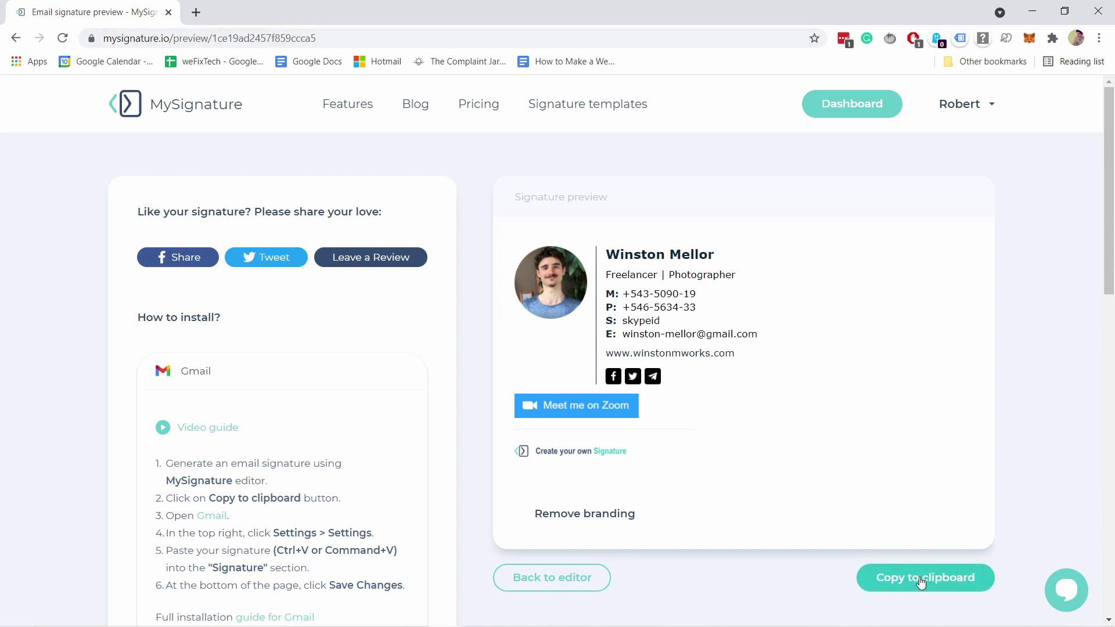
pyautogui.click(945, 584)
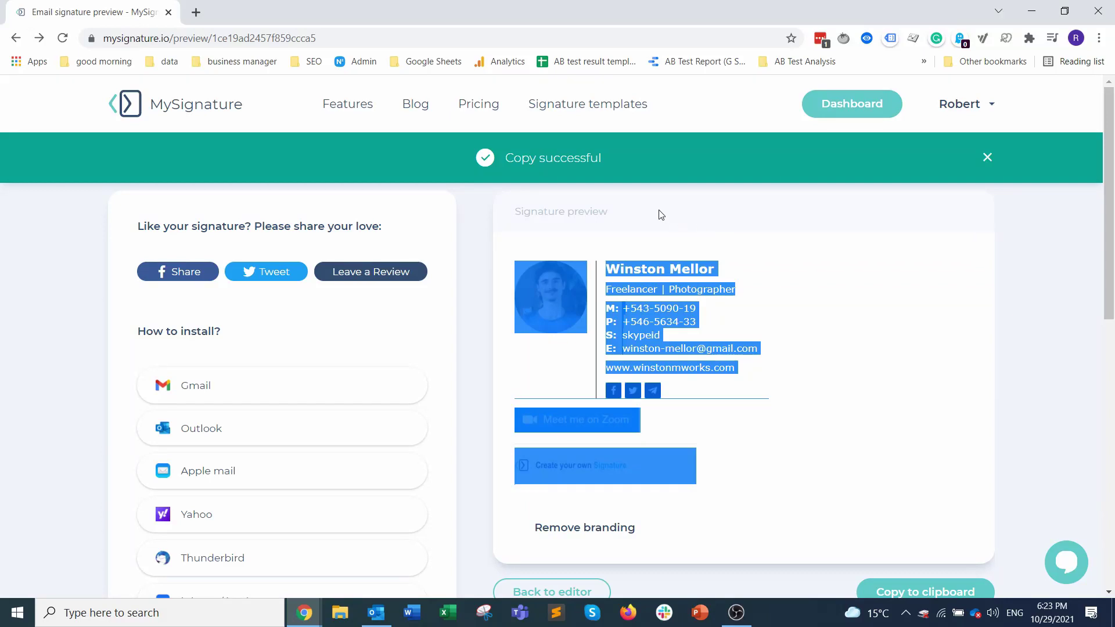
pyautogui.click(661, 214)
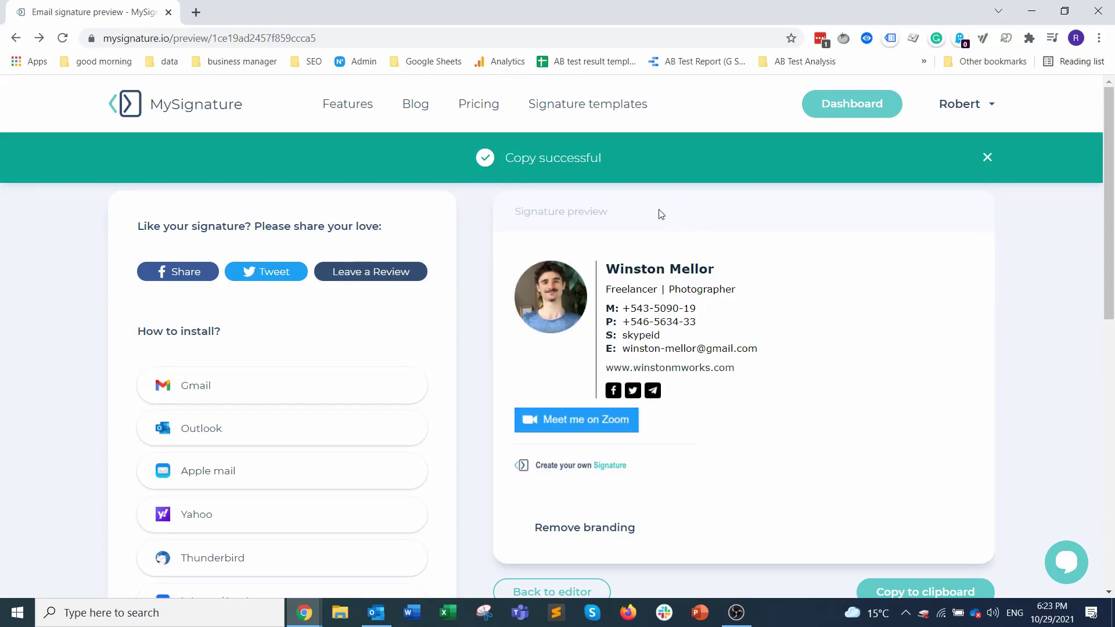
pyautogui.click(929, 586)
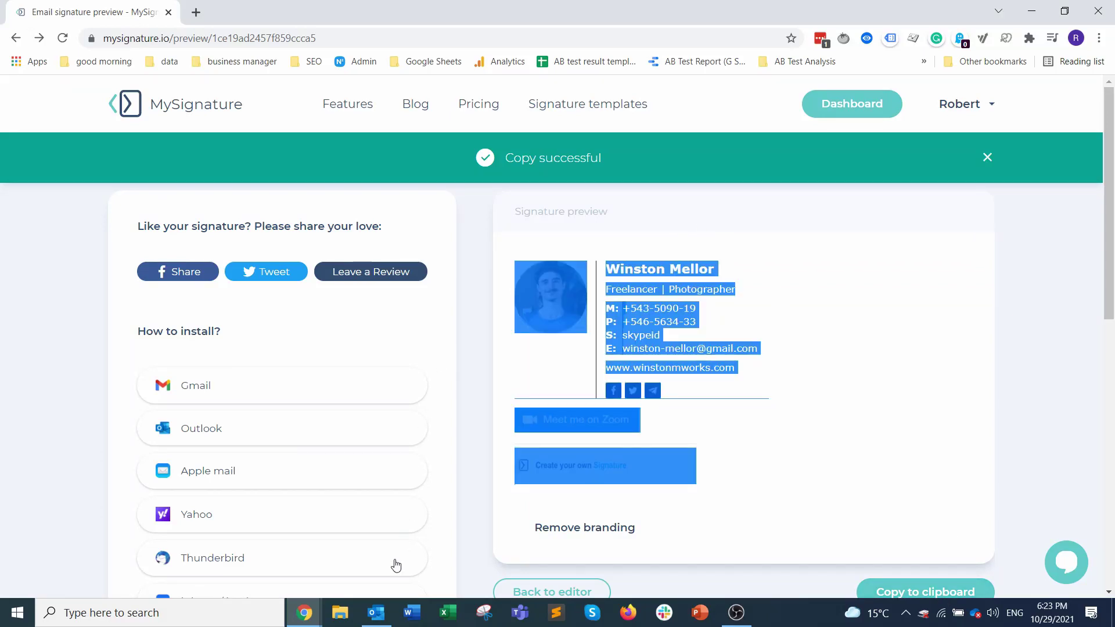
pyautogui.click(376, 612)
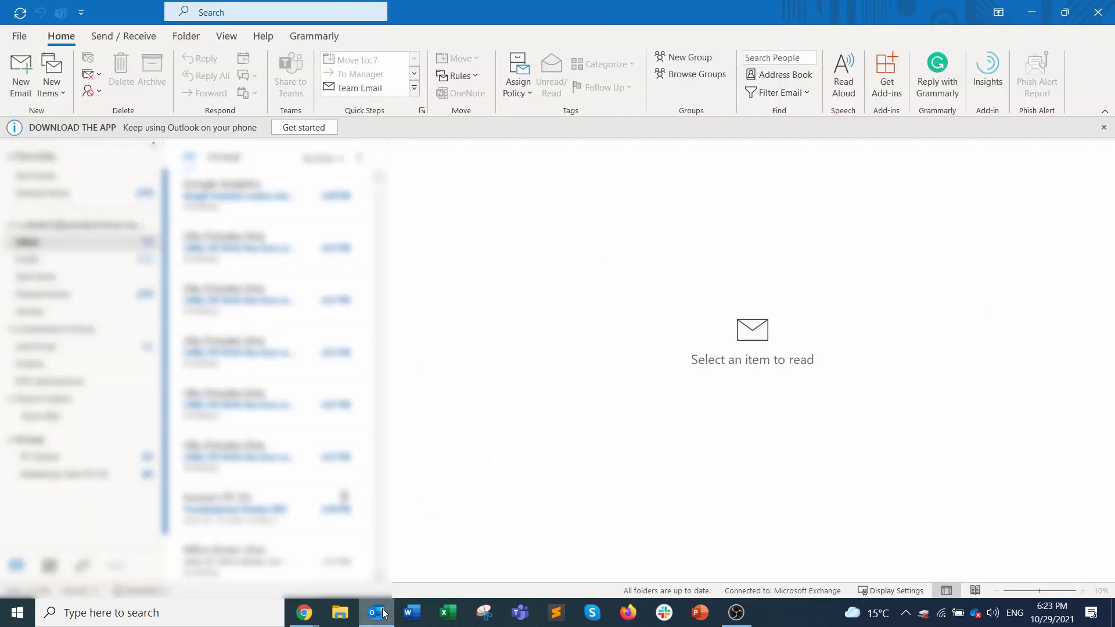
# - From a new email's signature settings, create a new Outlook signature named Test
pyautogui.click(18, 70)
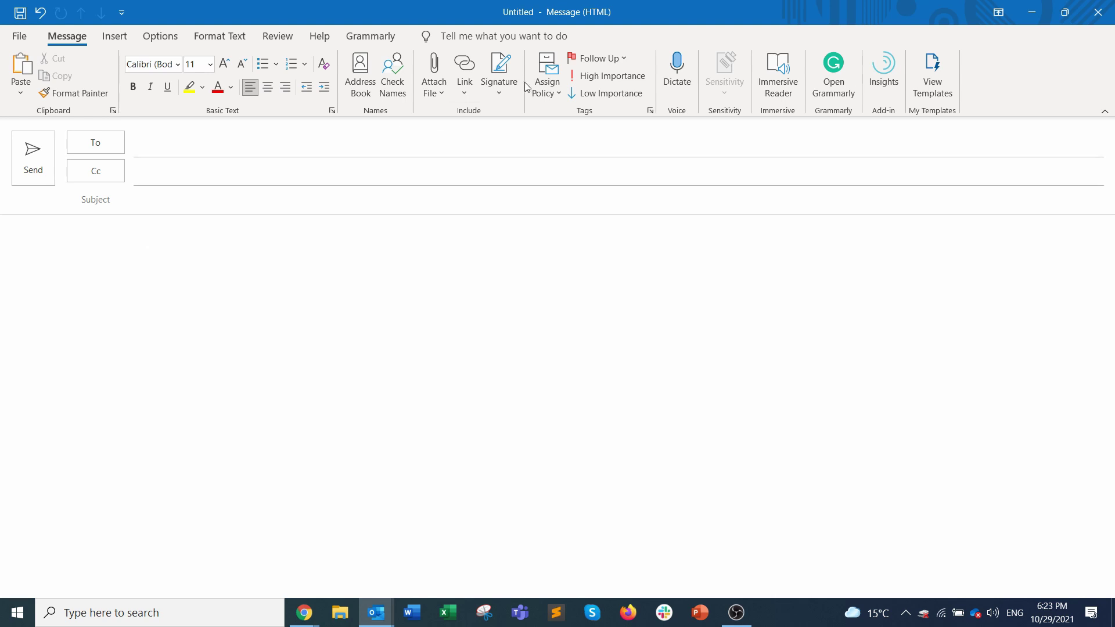
pyautogui.click(504, 81)
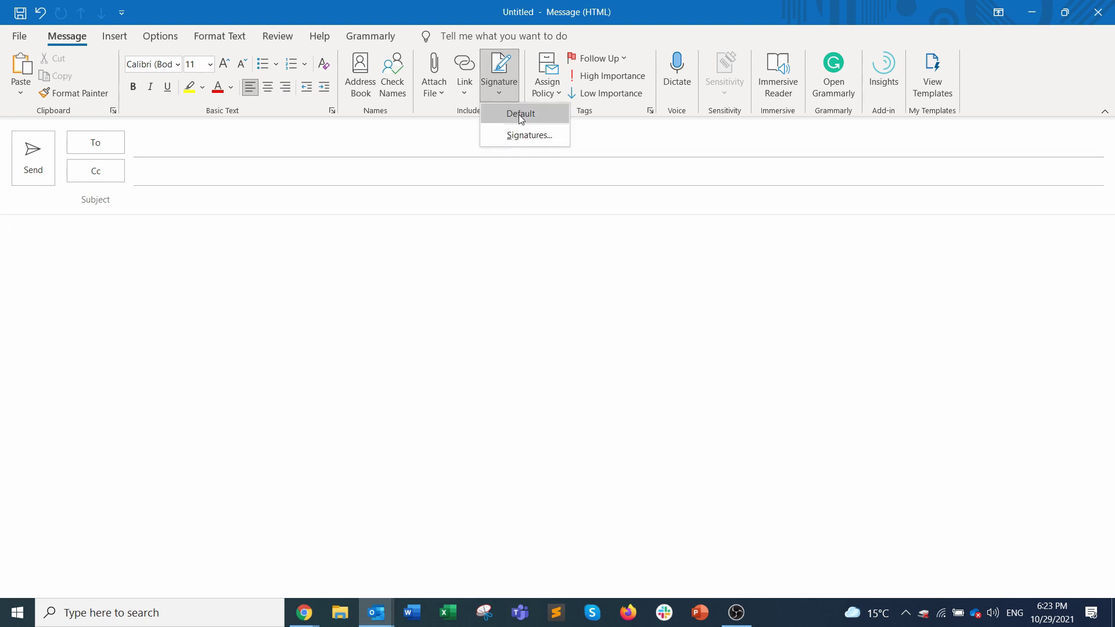
pyautogui.click(521, 135)
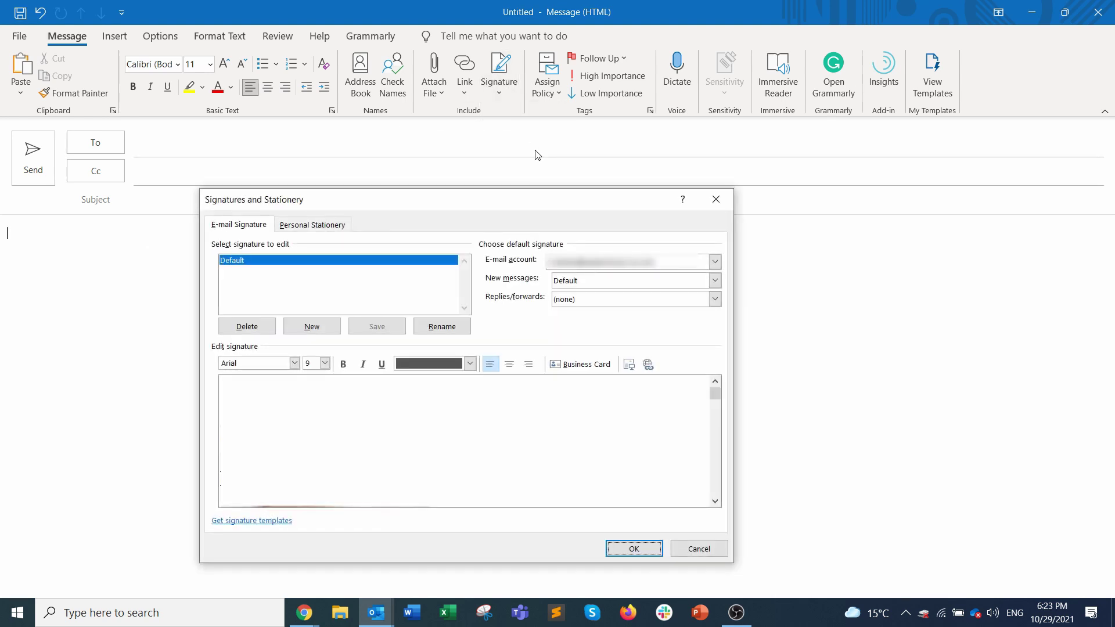
pyautogui.click(312, 328)
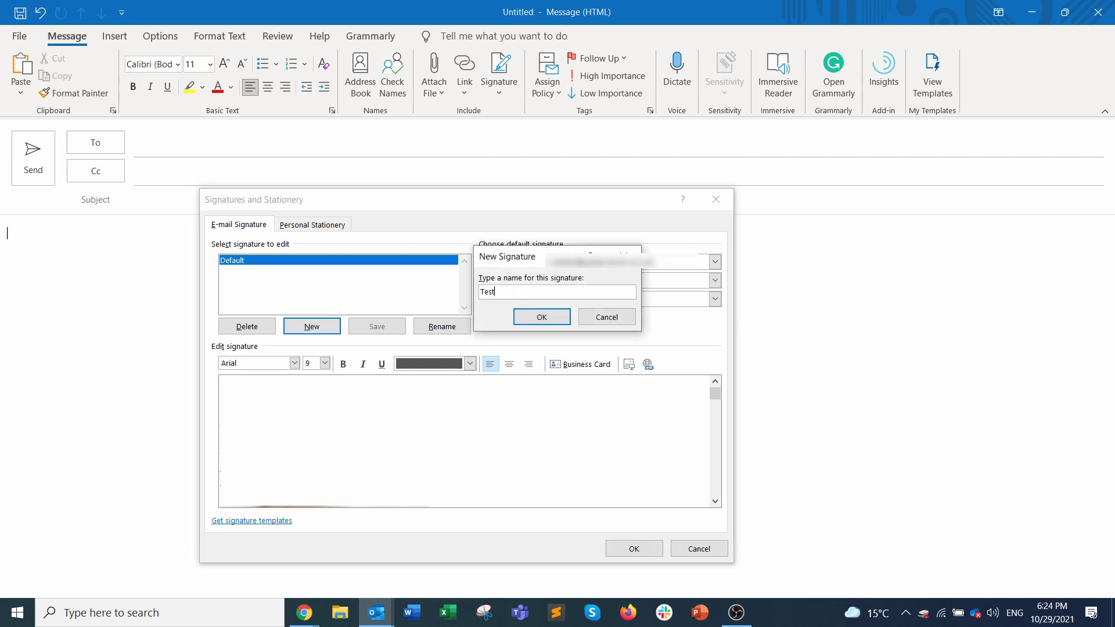
pyautogui.click(539, 317)
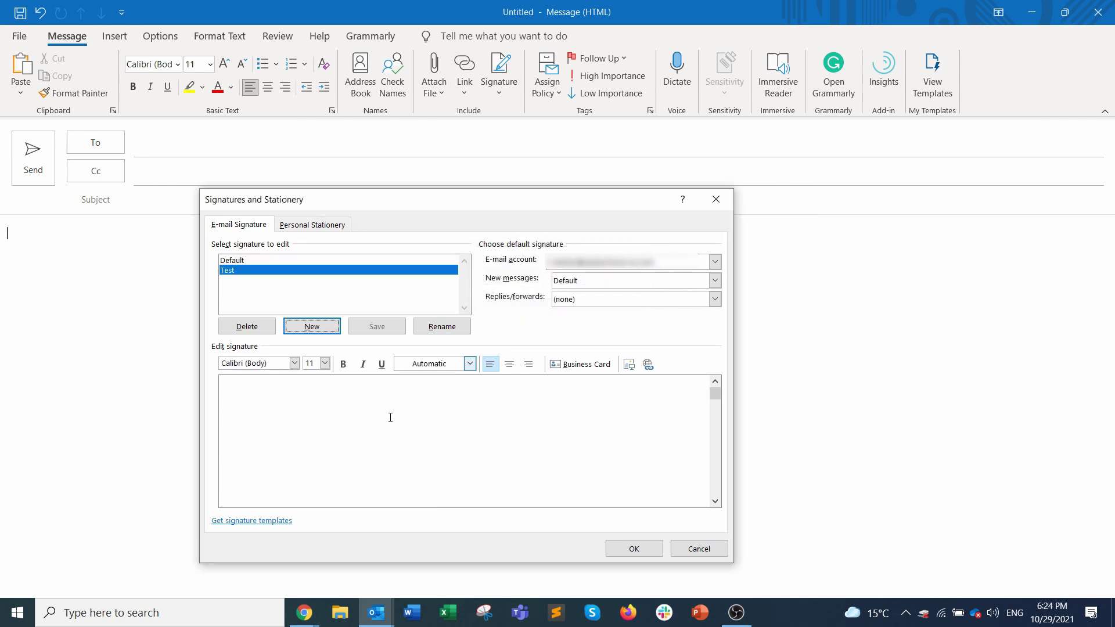
# - Paste the copied design with source formatting, delete the branding image, and save the signature
pyautogui.click(251, 395)
pyautogui.rightClick(252, 398)
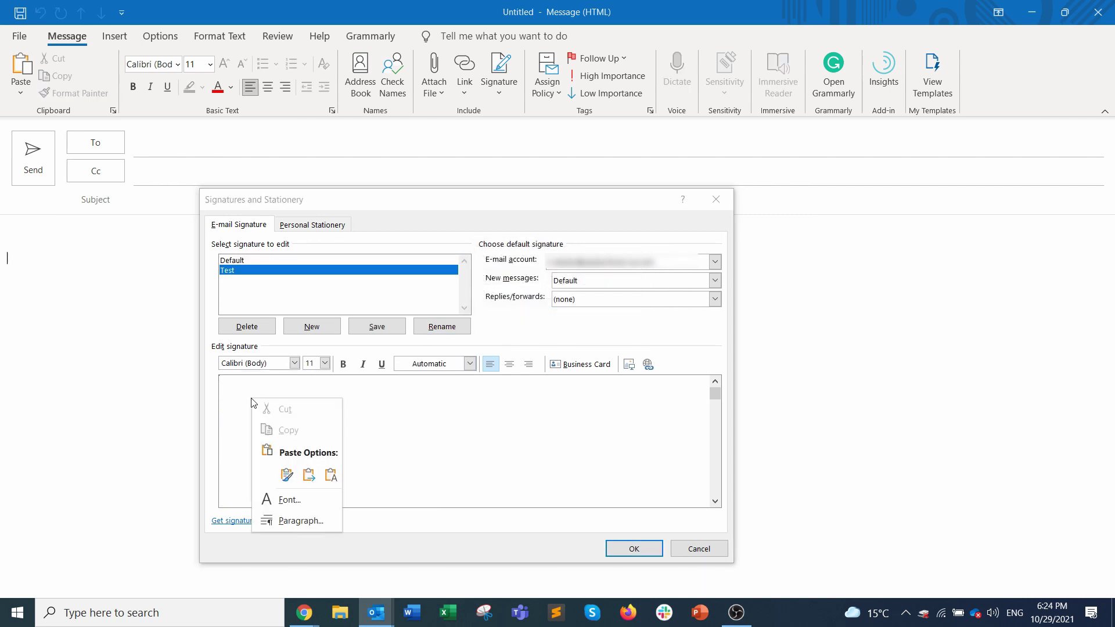
pyautogui.click(286, 475)
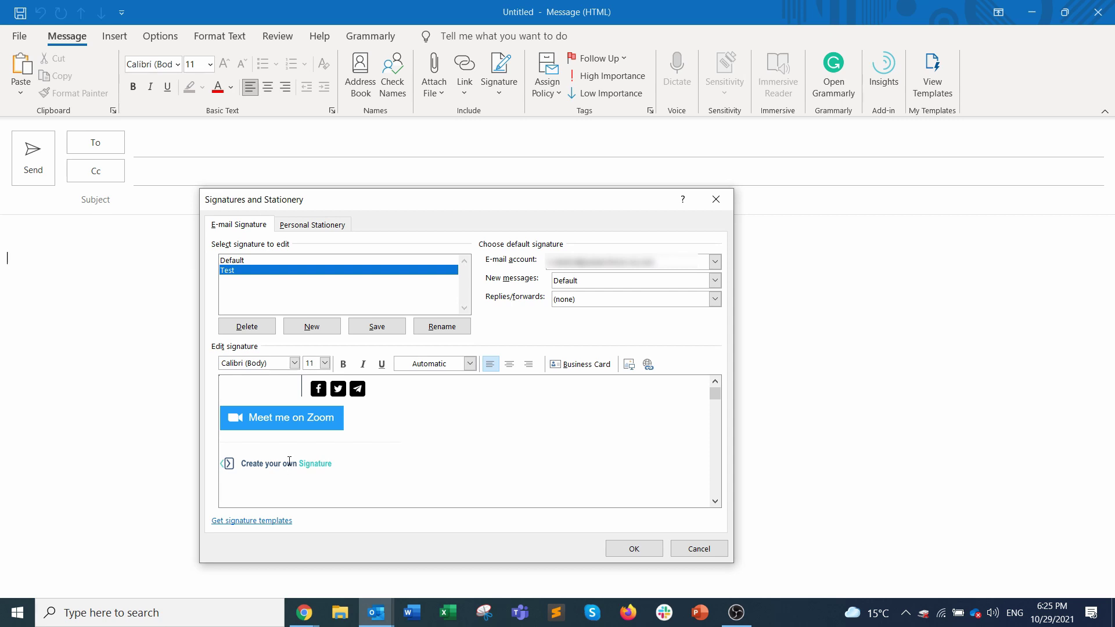
pyautogui.click(290, 460)
pyautogui.press('Delete')
pyautogui.scroll(3, 713, 400)
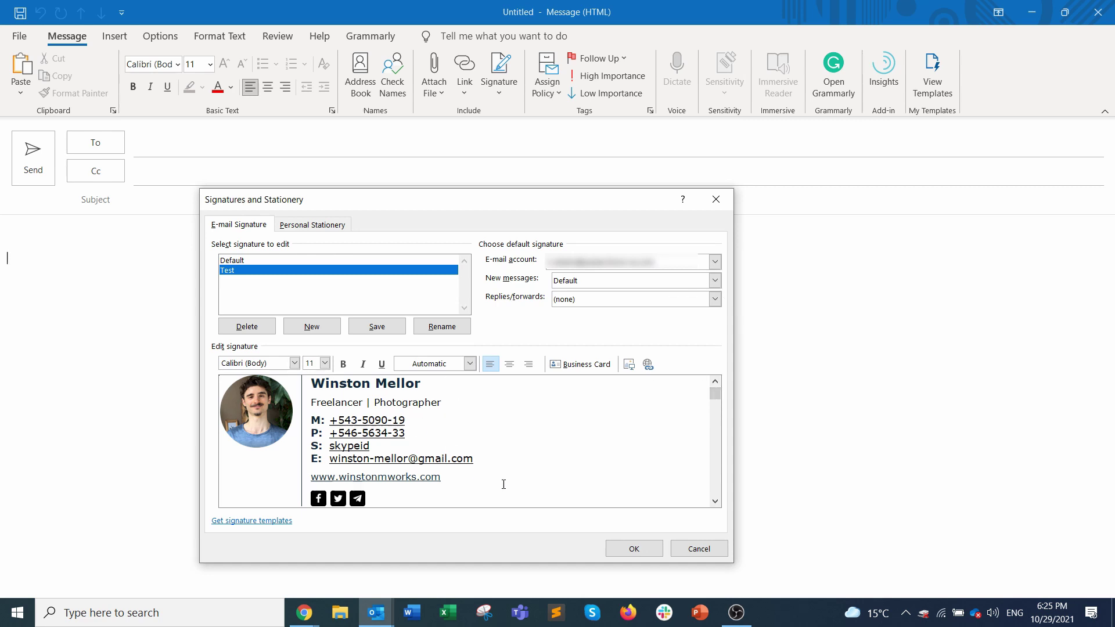
pyautogui.click(634, 549)
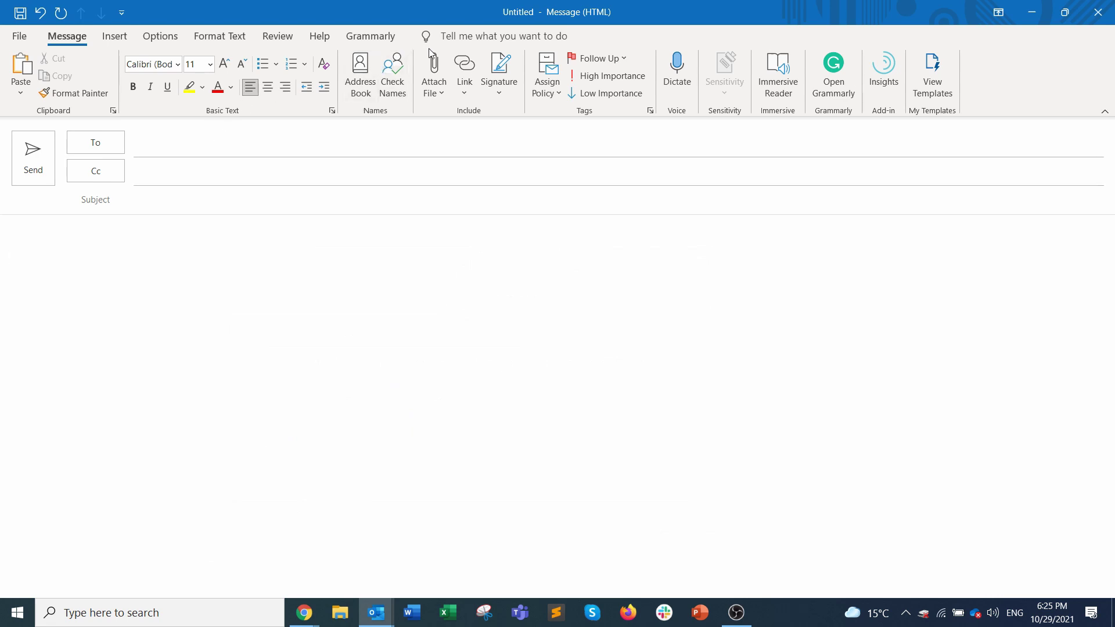
pyautogui.click(500, 84)
# - Insert the Test signature into the message, then go to Outlook web's Compose and reply settings
pyautogui.click(528, 137)
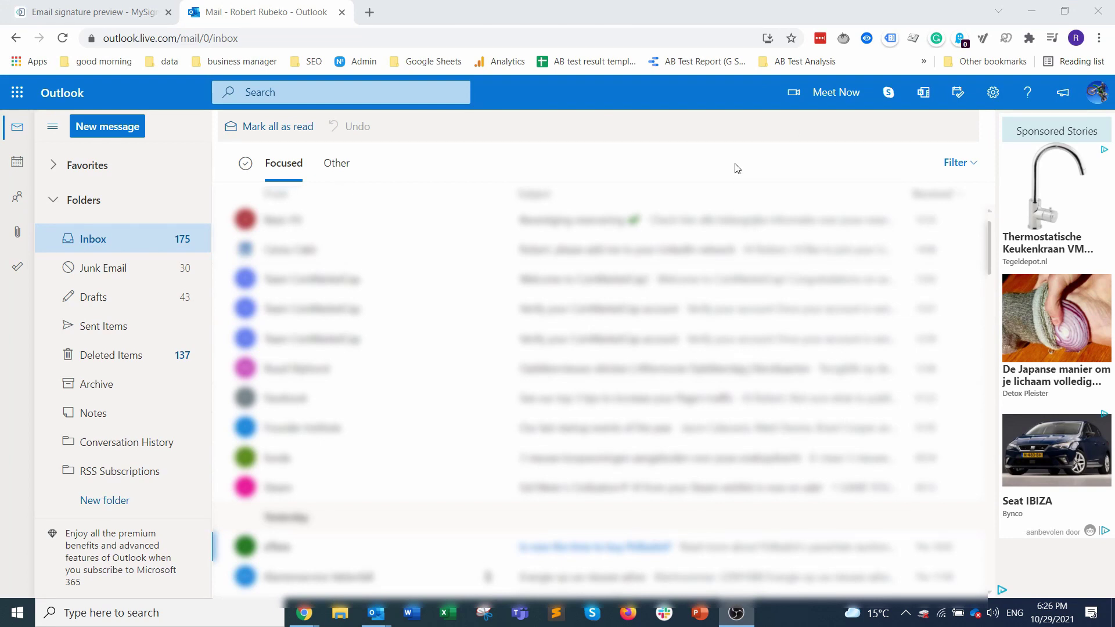
pyautogui.click(992, 93)
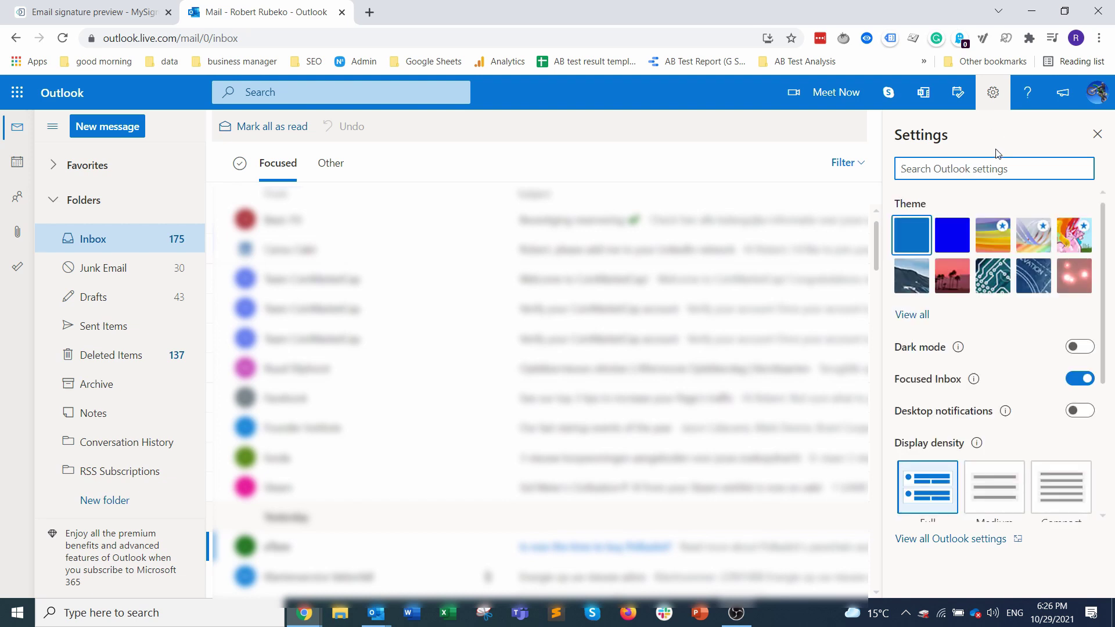
pyautogui.scroll(-3, 958, 281)
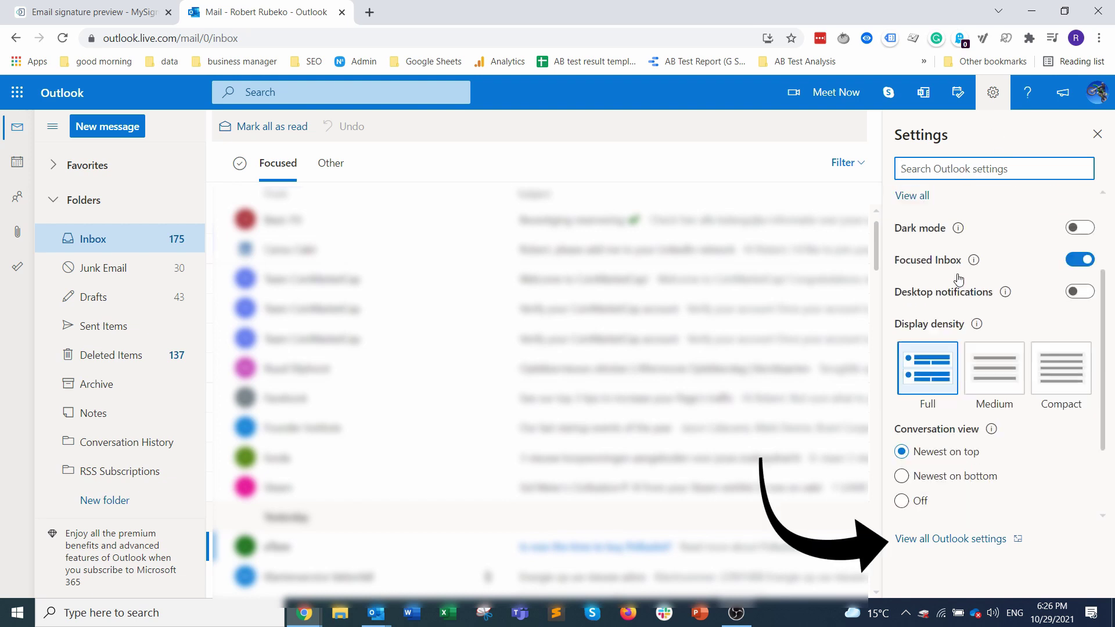
pyautogui.click(963, 541)
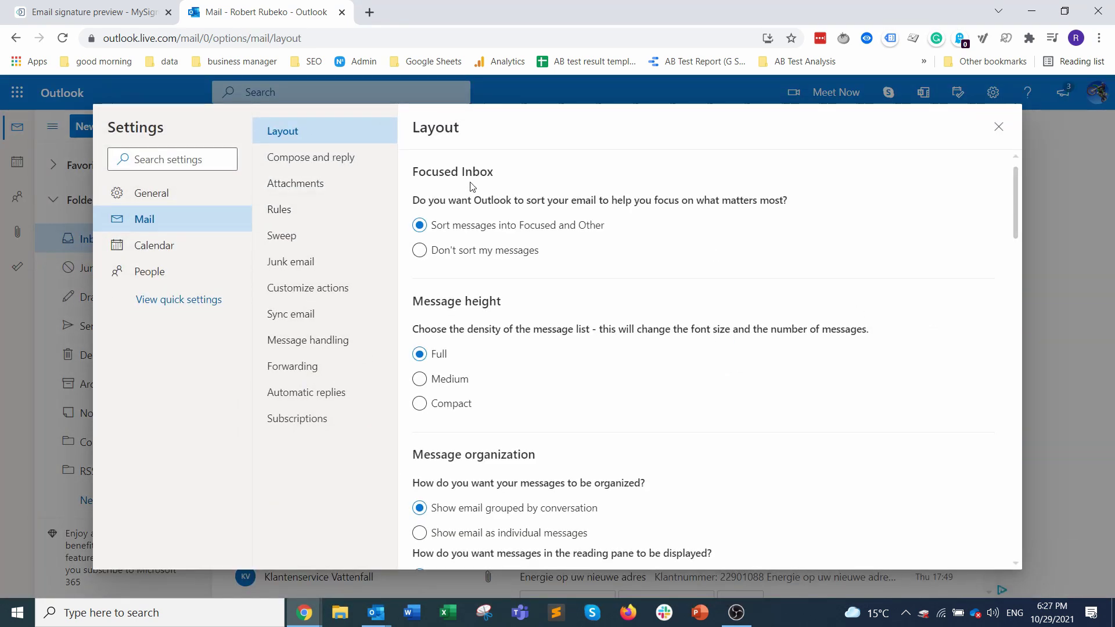
pyautogui.click(314, 158)
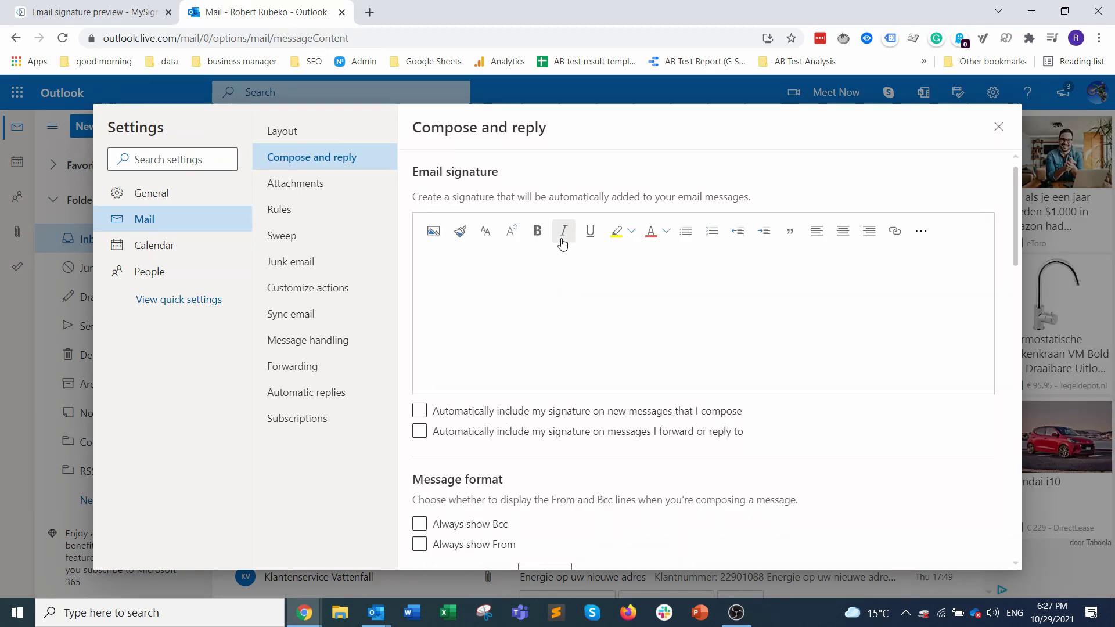
# - Paste the signature, delete its branding line, auto-include it in new messages, and save
pyautogui.click(482, 263)
pyautogui.hotkey('ctrl', 'v')
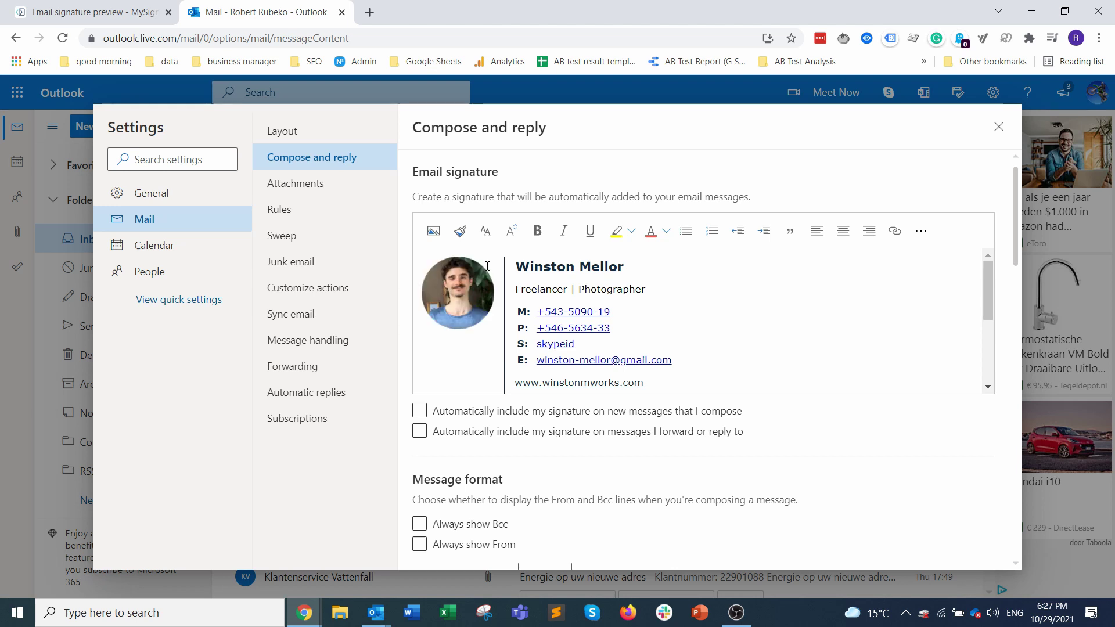
pyautogui.scroll(-3, 494, 326)
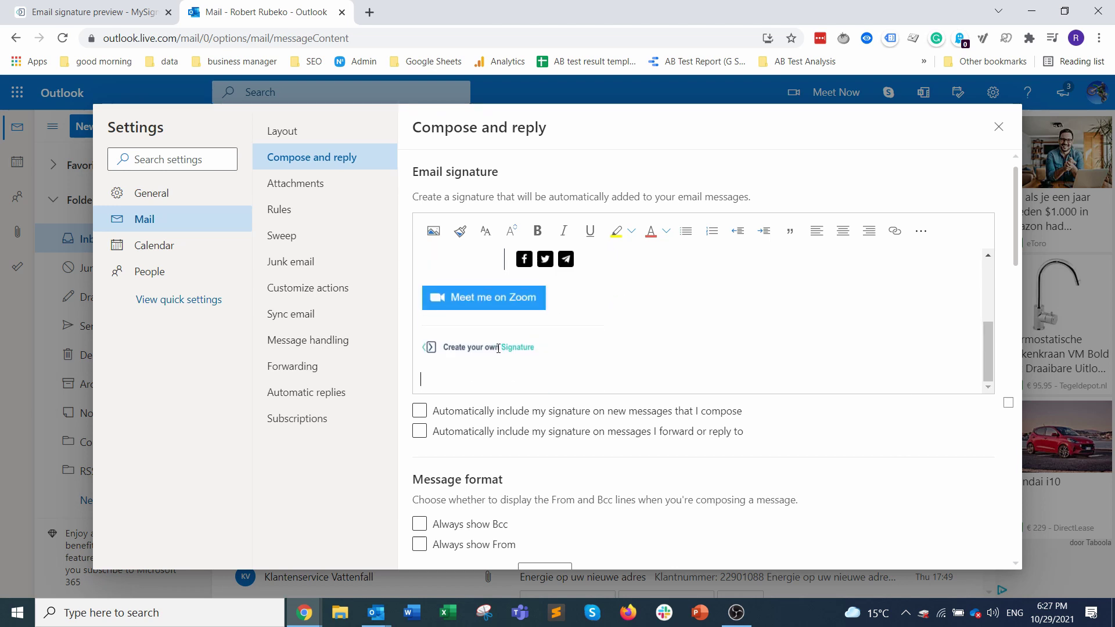
pyautogui.press('BackSpace')
pyautogui.click(418, 412)
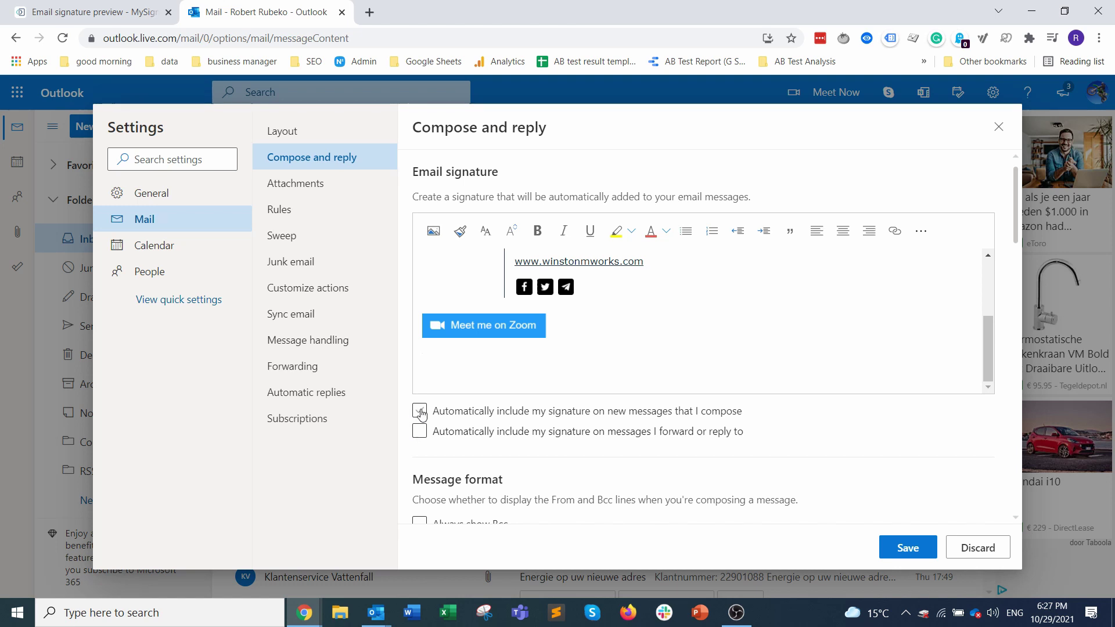
pyautogui.click(420, 413)
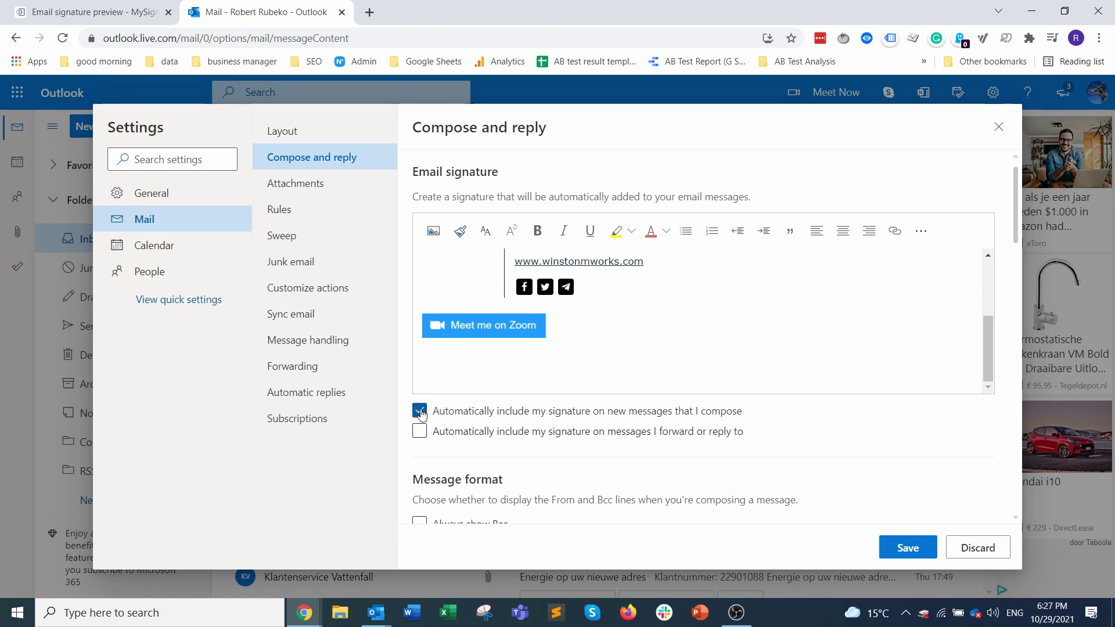
pyautogui.click(908, 548)
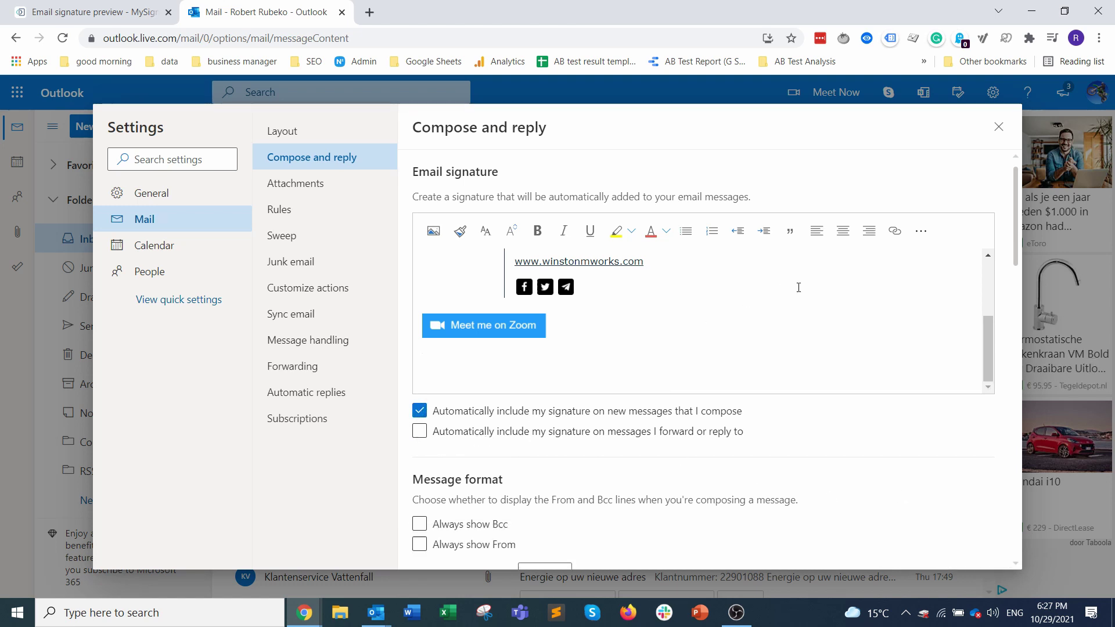
pyautogui.click(998, 127)
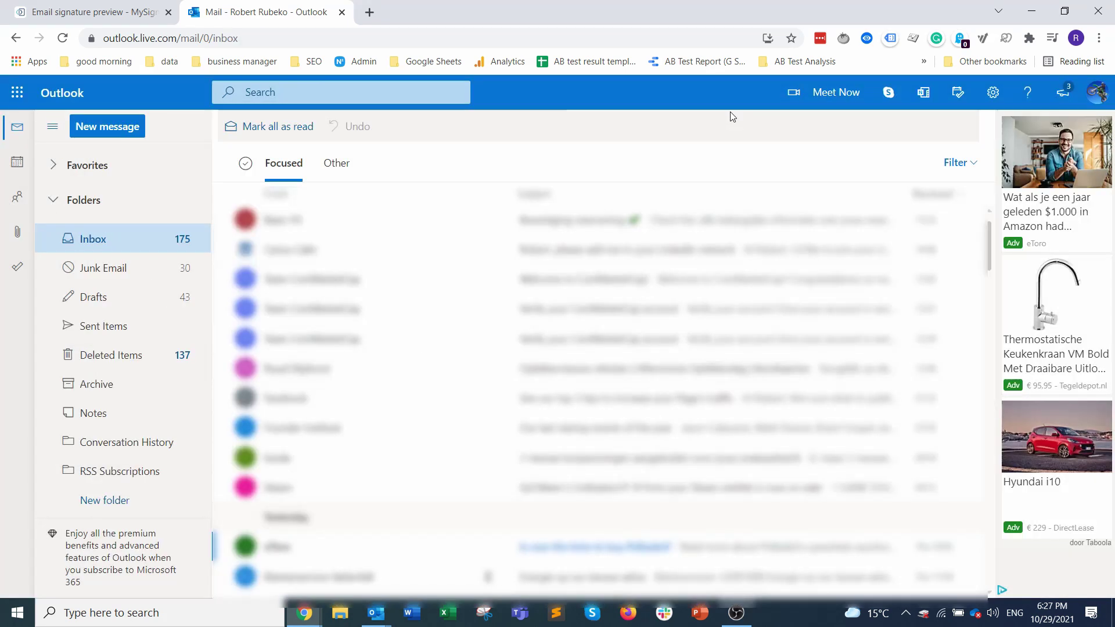
# - Start a new message to confirm the photo signature with Zoom button appears automatically
pyautogui.click(100, 132)
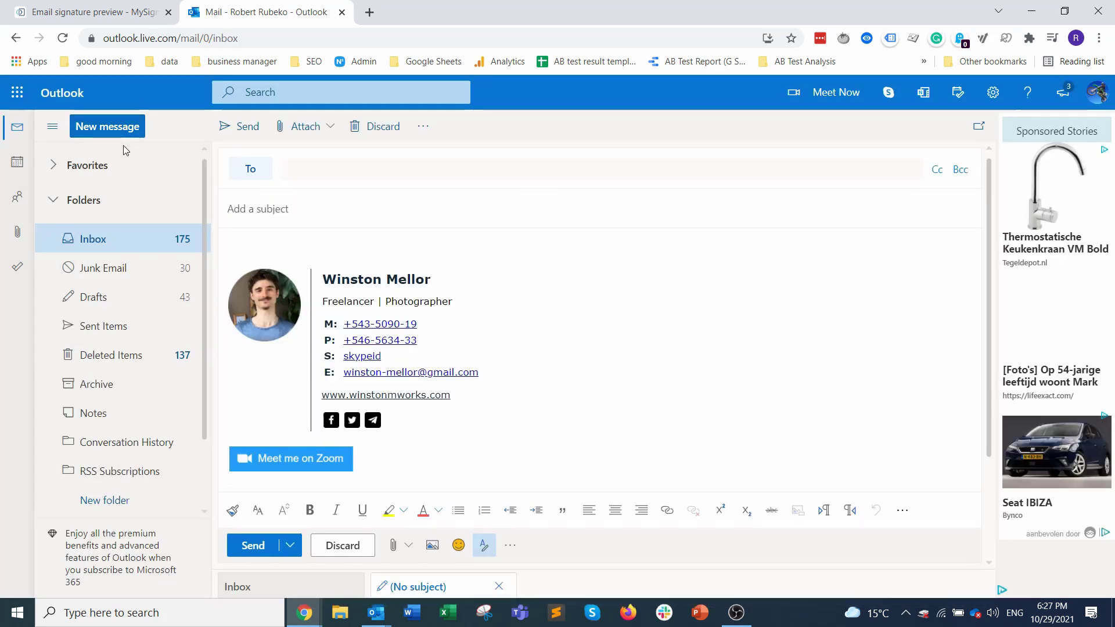